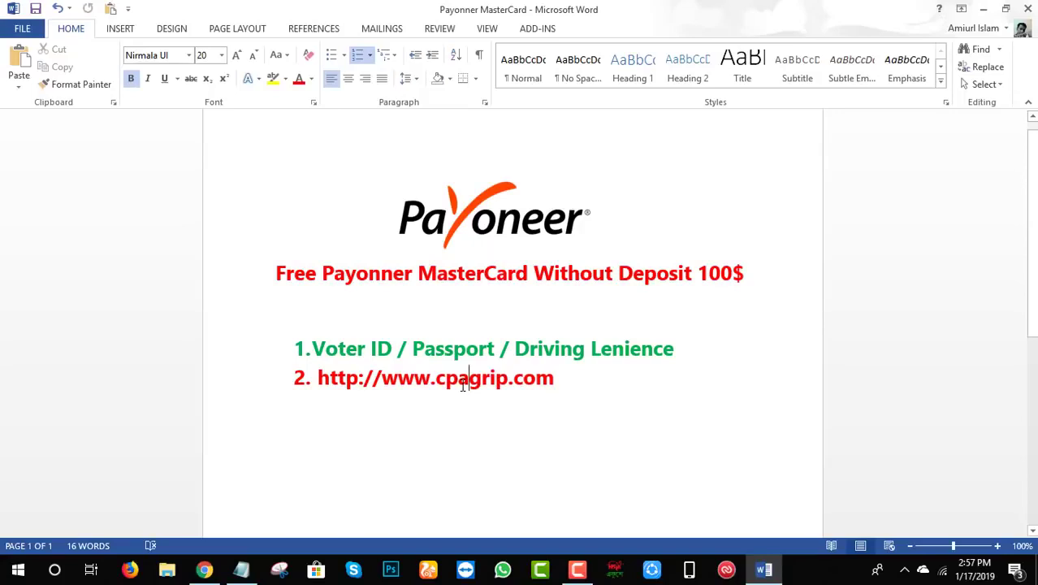
Switch from Word to Chrome's International Online Banking YouTube channel page and scroll it.
{"action": "left_click", "coordinate": [203, 568]}
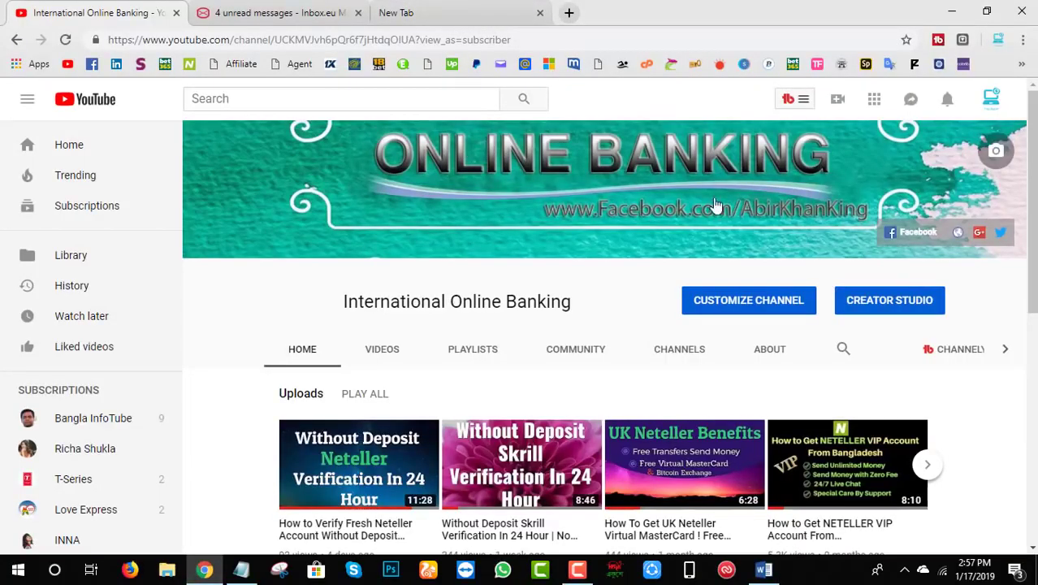
{"action": "scroll", "coordinate": [1036, 163], "scroll_direction": "down", "scroll_amount": 2}
{"action": "scroll", "coordinate": [1035, 162], "scroll_direction": "up", "scroll_amount": 2}
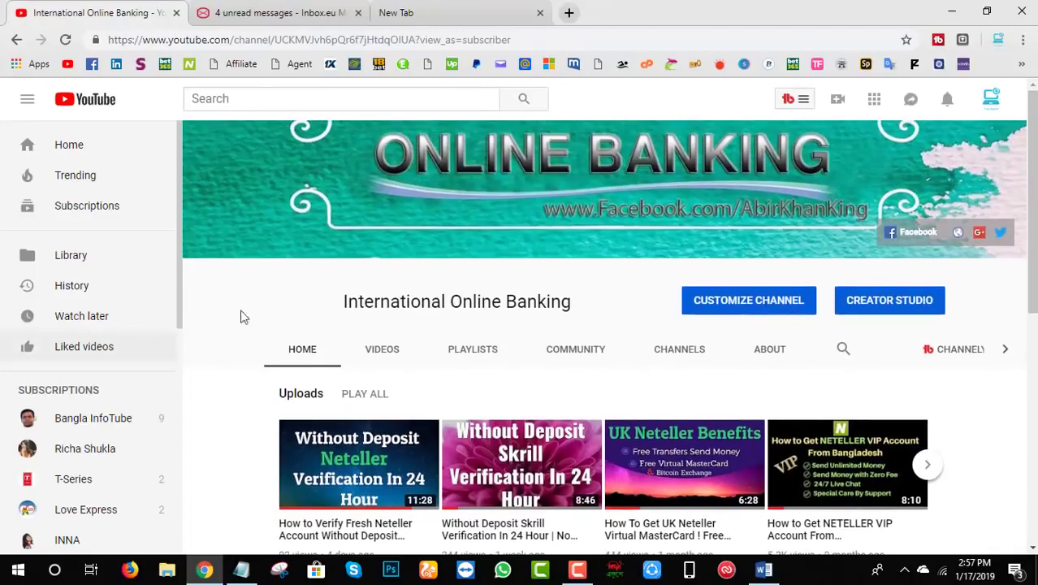
{"action": "scroll", "coordinate": [1031, 244], "scroll_direction": "down", "scroll_amount": 3}
{"action": "scroll", "coordinate": [1031, 243], "scroll_direction": "up", "scroll_amount": 3}
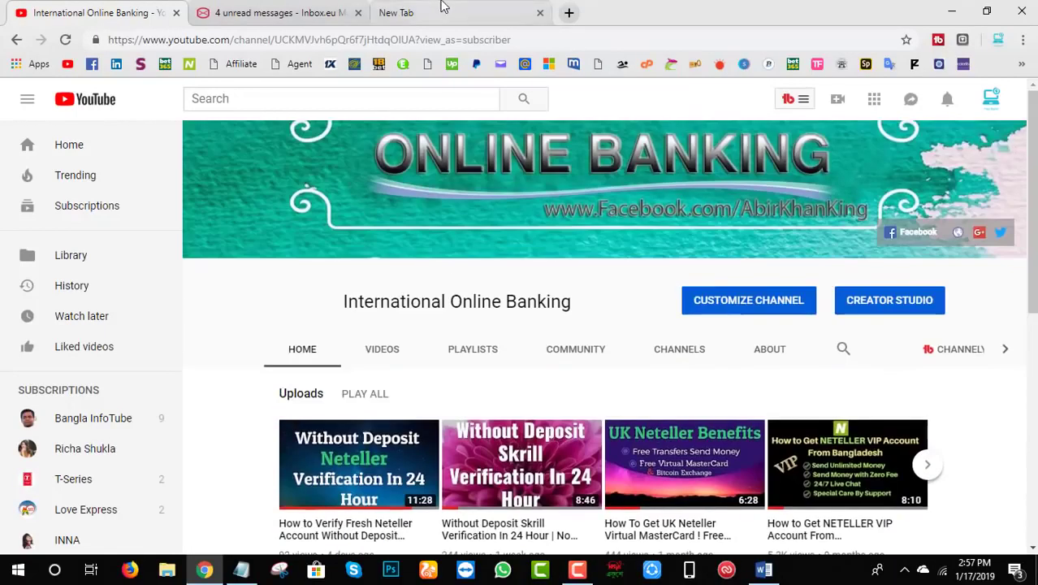
Load cpagrip.com in the empty new tab.
{"action": "left_click", "coordinate": [431, 12]}
{"action": "type", "text": "http://www.cpagrip.com"}
{"action": "key", "text": "Return"}
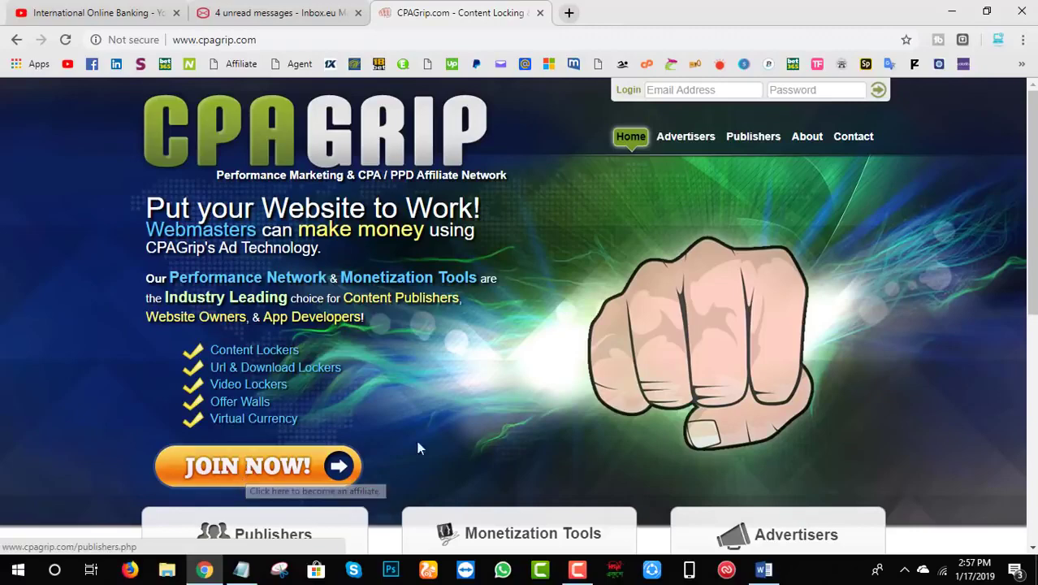
Go through the Publishers page to the empty Publisher Application form.
{"action": "left_click", "coordinate": [567, 322]}
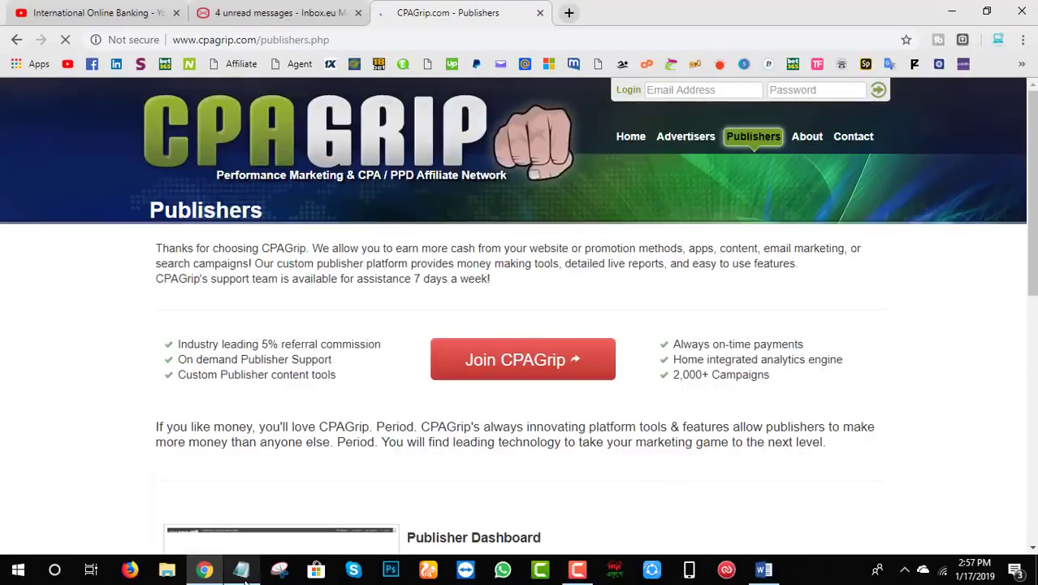
{"action": "left_click", "coordinate": [530, 367]}
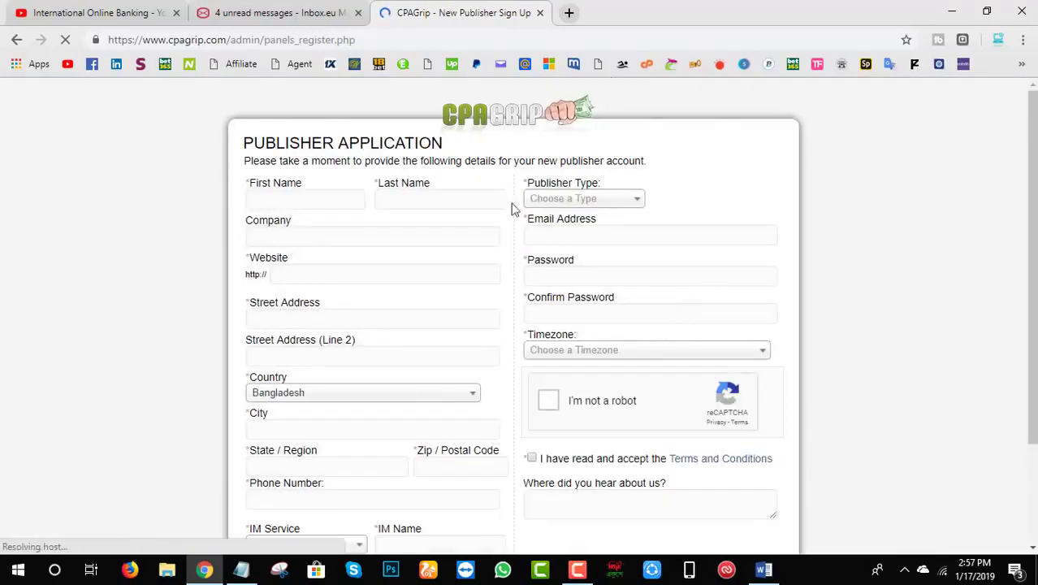
{"action": "scroll", "coordinate": [1011, 175], "scroll_direction": "down", "scroll_amount": 2}
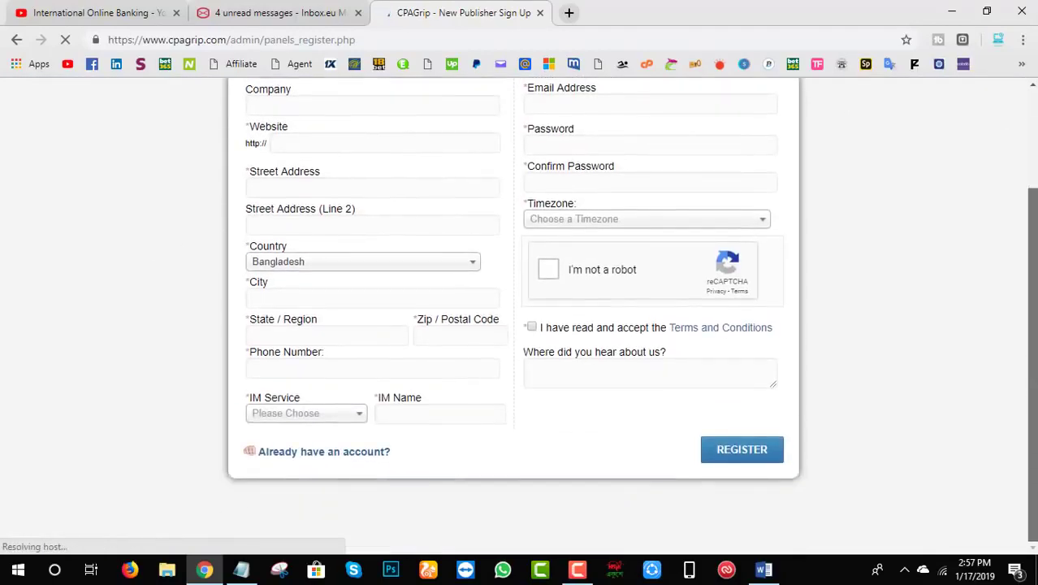
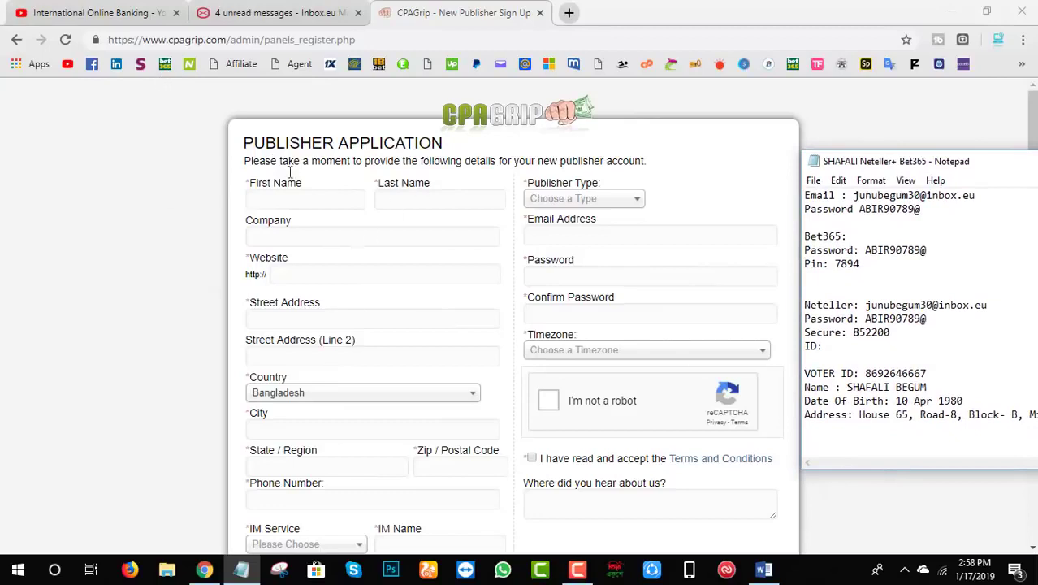
Bring the Publisher Application form forward and place the cursor in its First Name field.
{"action": "left_click", "coordinate": [281, 200]}
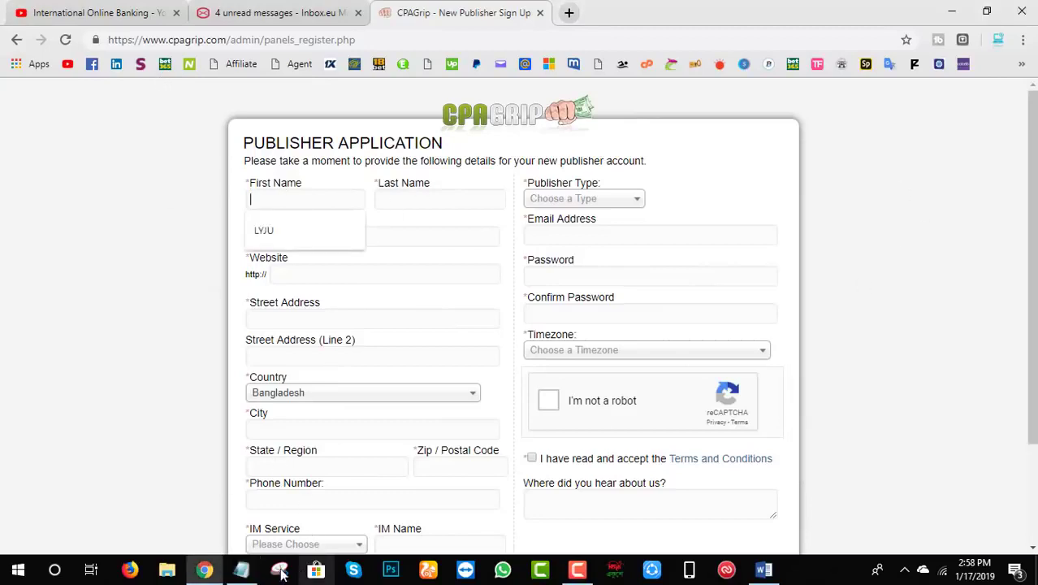
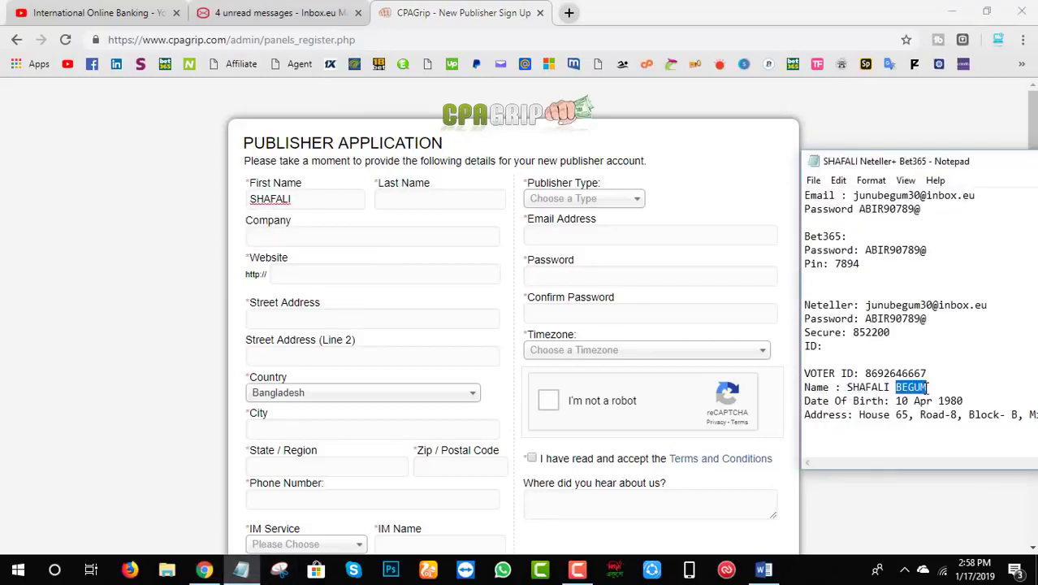
Paste the last name from Notepad and fill the company as ewalletservice.
{"action": "left_click", "coordinate": [456, 199]}
{"action": "type", "text": "BEGUM"}
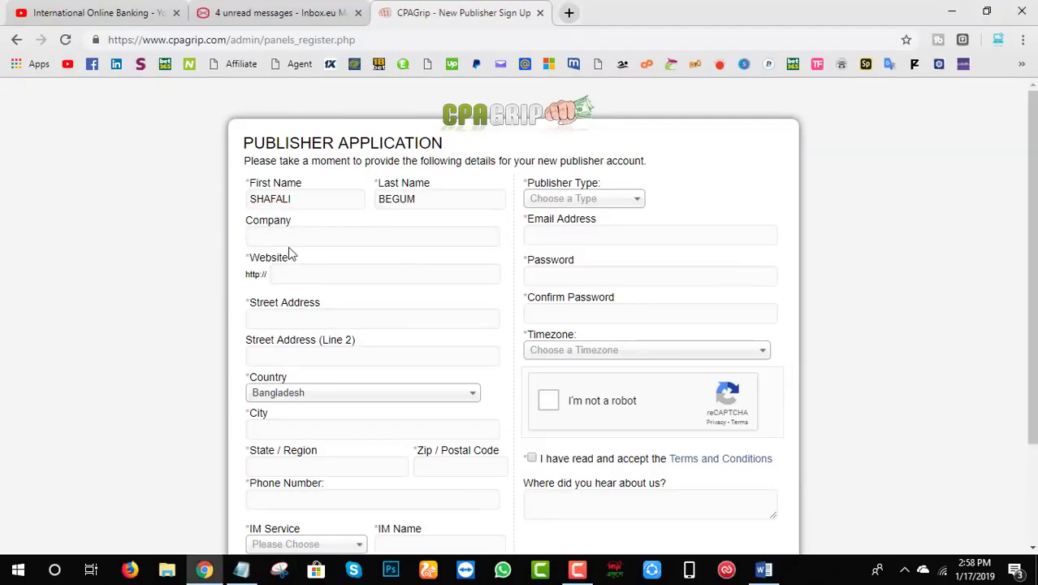
{"action": "left_click", "coordinate": [290, 237]}
{"action": "left_click", "coordinate": [284, 269]}
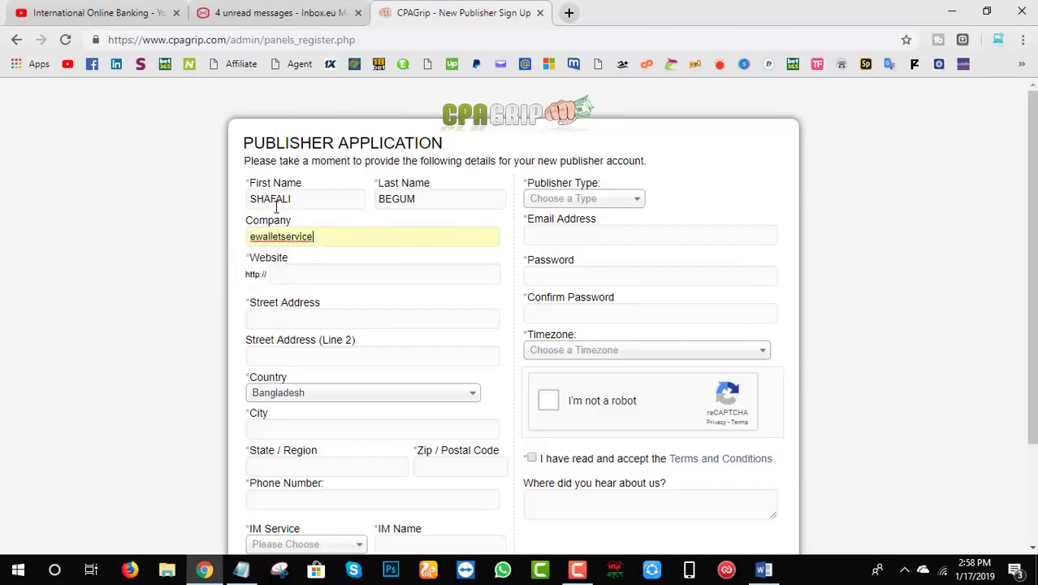
{"action": "left_click", "coordinate": [286, 239]}
{"action": "left_click", "coordinate": [283, 268]}
{"action": "left_click", "coordinate": [306, 269]}
{"action": "left_click", "coordinate": [325, 305]}
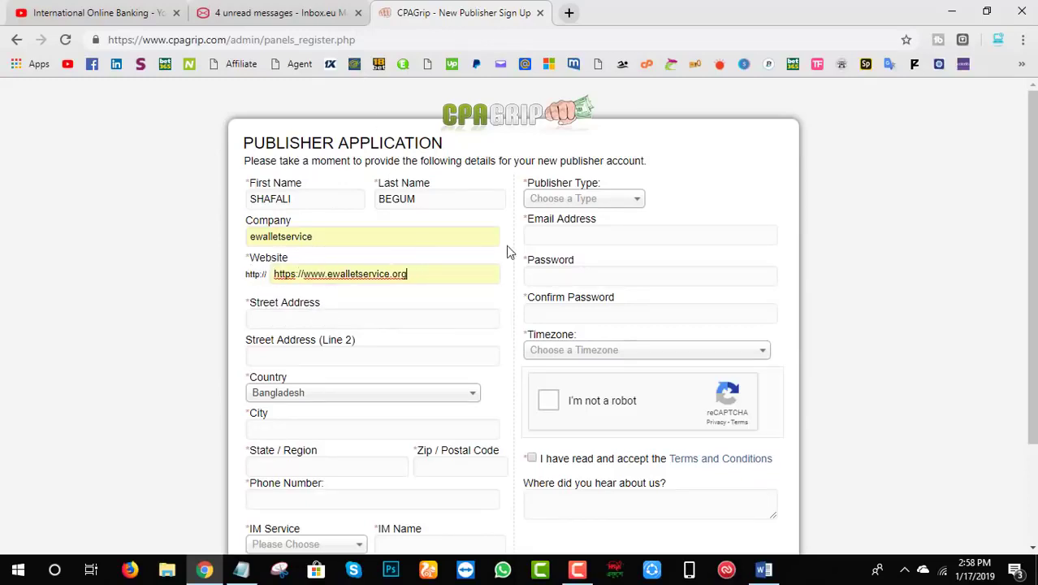
{"action": "left_click", "coordinate": [241, 568]}
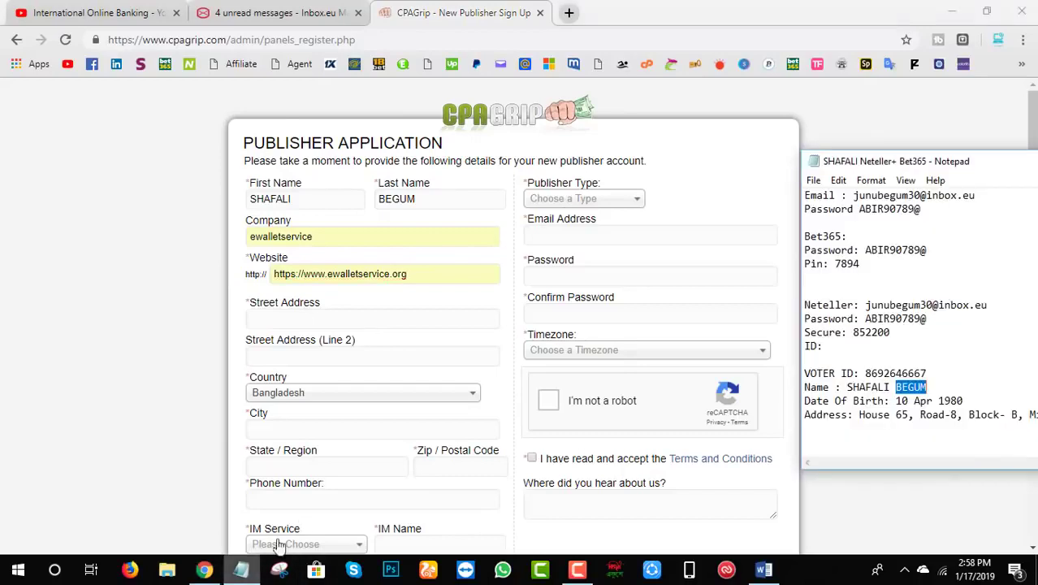
Copy the first part of the address from Notepad into Street Address (Line 2).
{"action": "left_click_drag", "start_coordinate": [924, 151], "coordinate": [495, 134]}
{"action": "left_click_drag", "start_coordinate": [433, 378], "coordinate": [662, 393]}
{"action": "key", "text": "ctrl+c"}
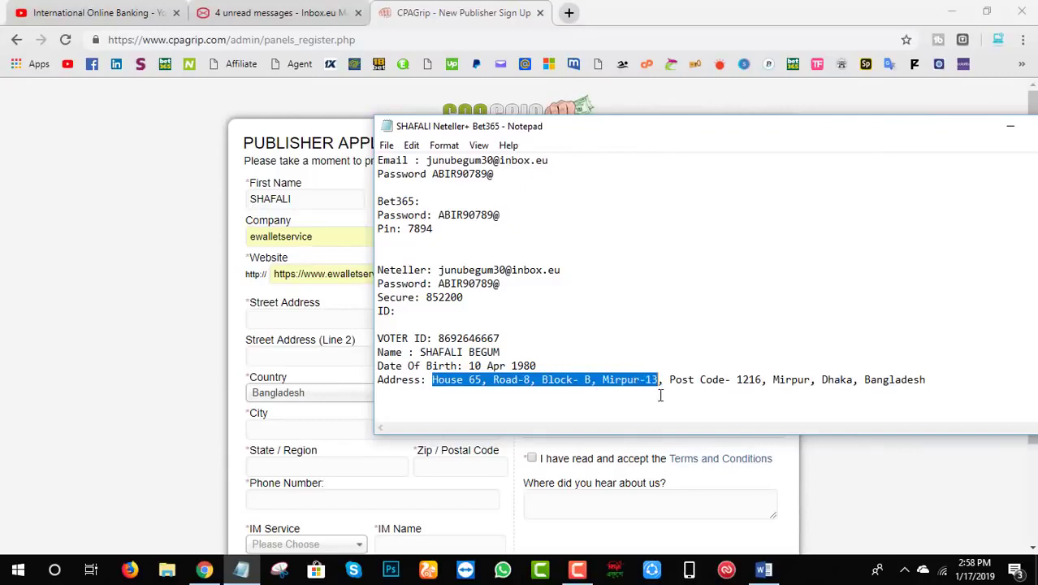
{"action": "left_click", "coordinate": [284, 360]}
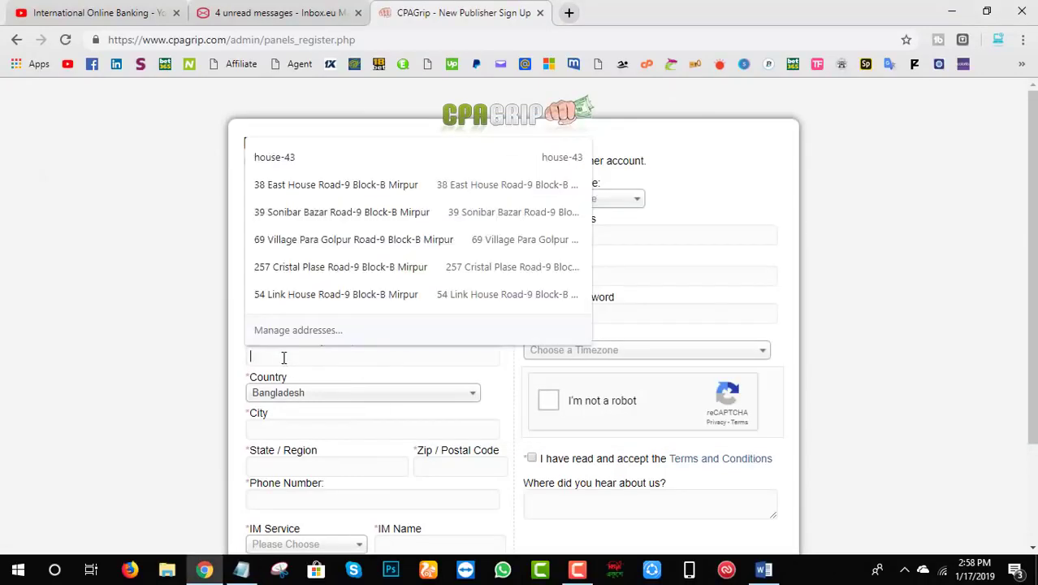
{"action": "key", "text": "ctrl+v"}
Autofill street, city, state and zip code from a saved Chrome address.
{"action": "left_click", "coordinate": [401, 431]}
{"action": "left_click", "coordinate": [940, 308]}
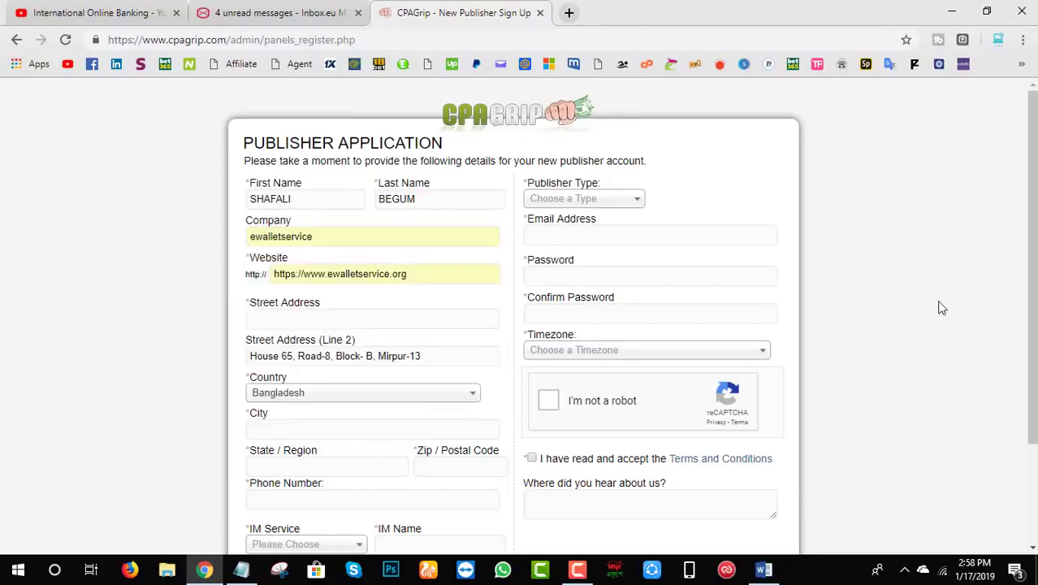
{"action": "left_click", "coordinate": [320, 430]}
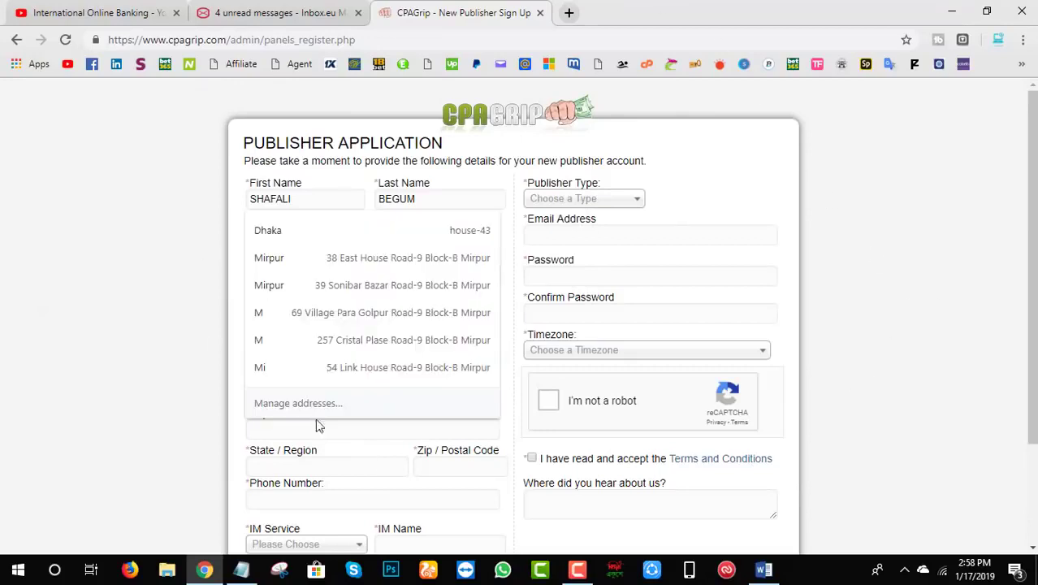
{"action": "left_click", "coordinate": [309, 260]}
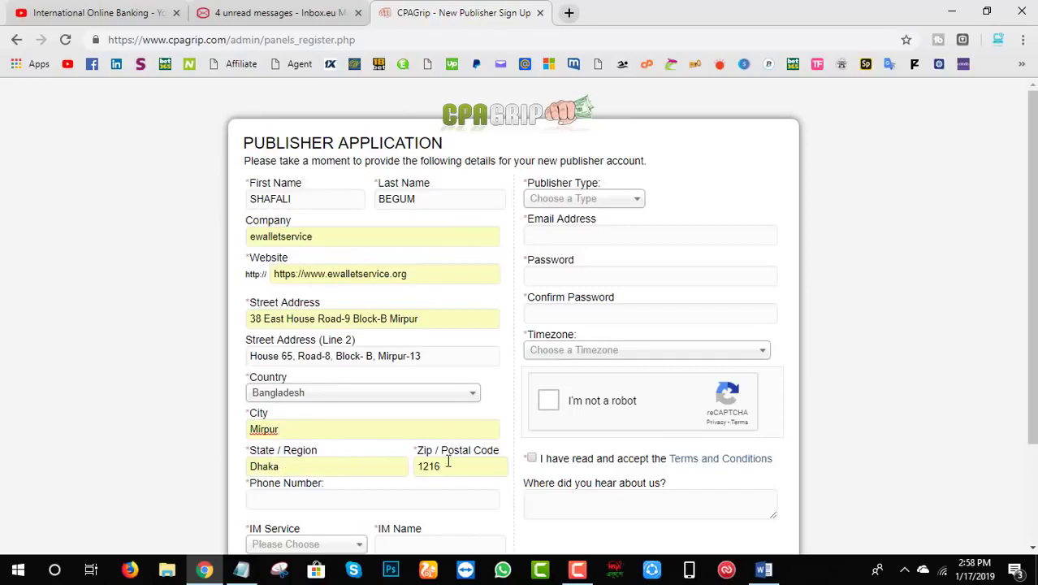
{"action": "scroll", "coordinate": [1032, 275], "scroll_direction": "down", "scroll_amount": 2}
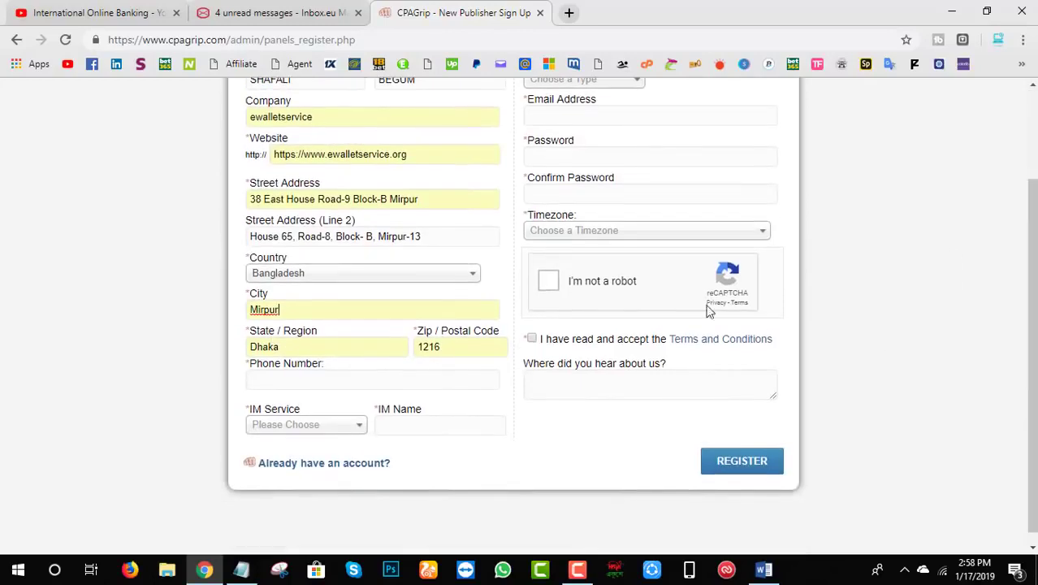
Set IM Service to Skype and ready IM Name for the account e-mail from the notes.
{"action": "left_click", "coordinate": [392, 424]}
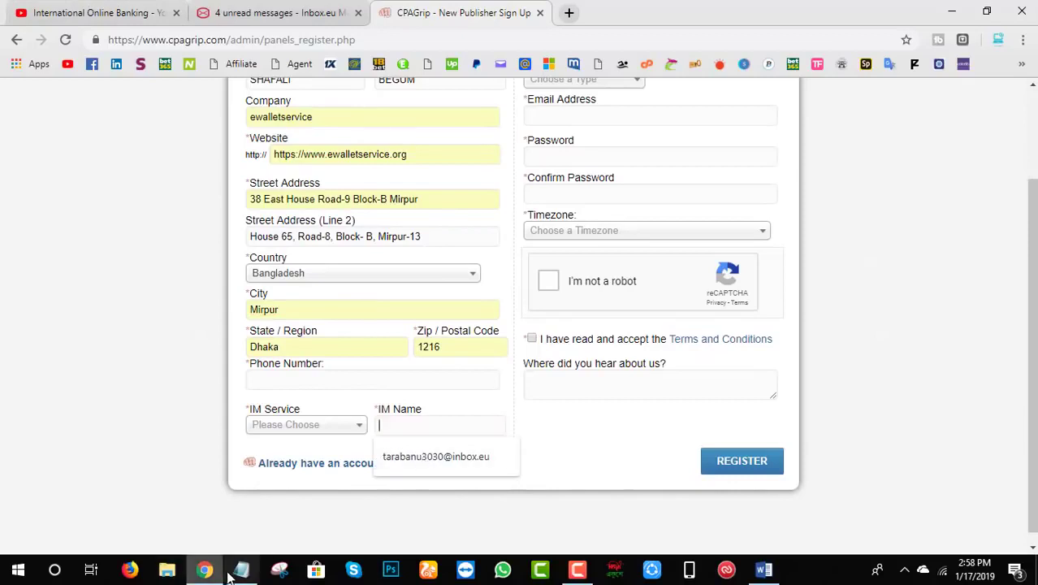
{"action": "key", "text": "alt+Tab"}
{"action": "left_click", "coordinate": [308, 433]}
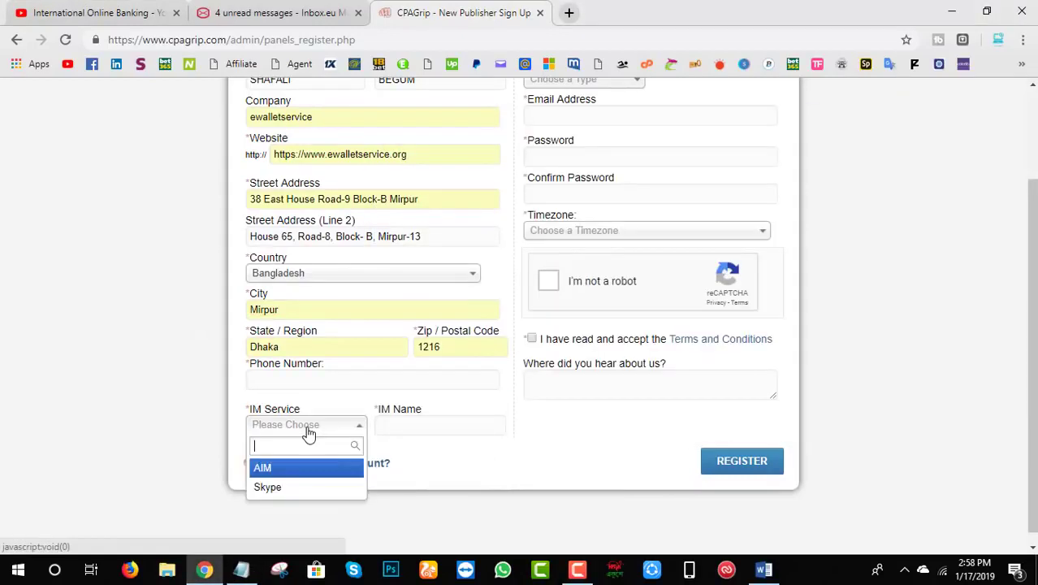
{"action": "left_click", "coordinate": [289, 487]}
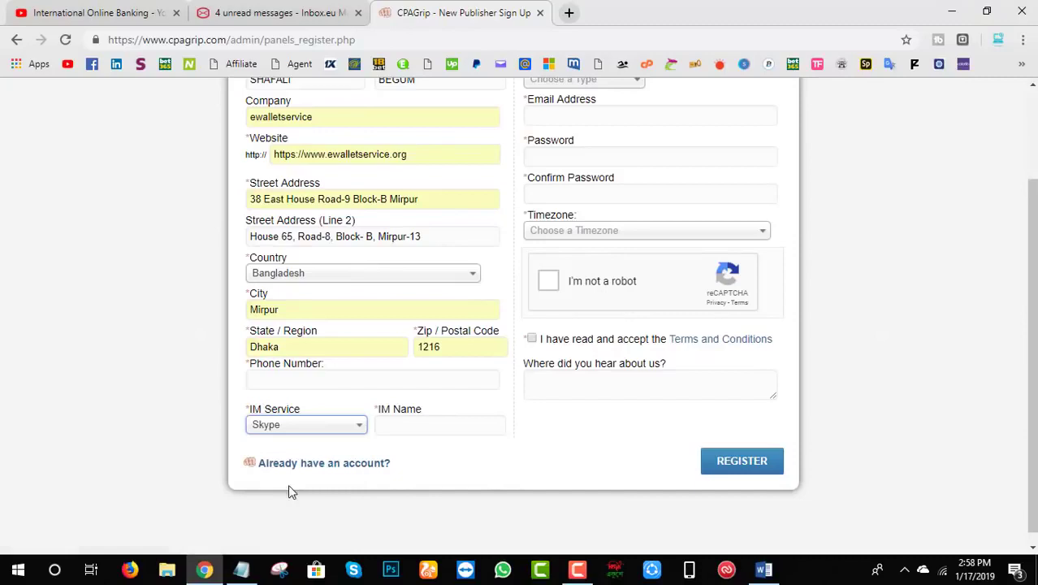
{"action": "left_click", "coordinate": [394, 423]}
{"action": "key", "text": "alt+Tab"}
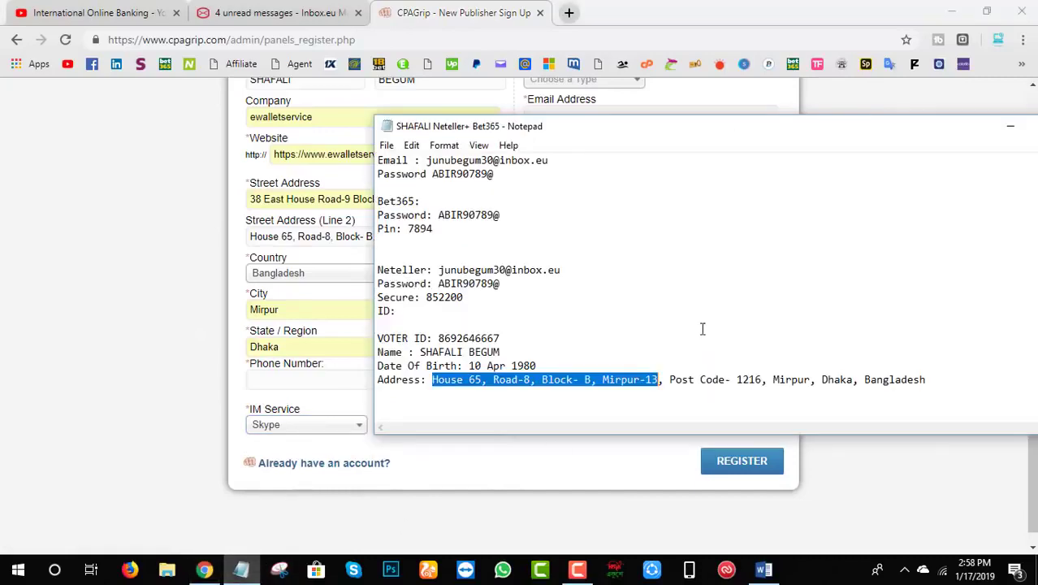
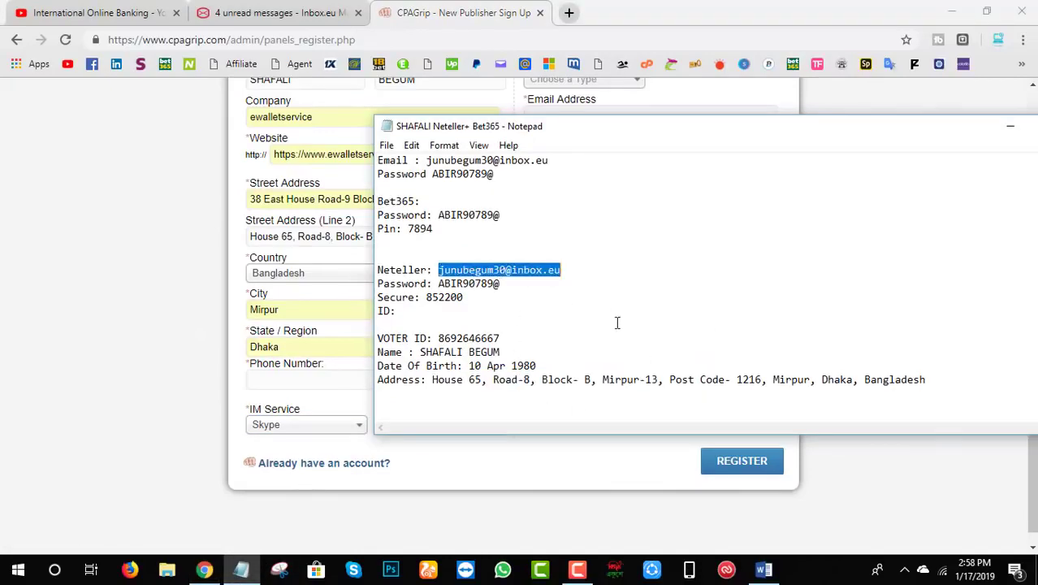
Paste the e-mail address from the notes into the IM Name field.
{"action": "key", "text": "alt+Tab"}
{"action": "key", "text": "ctrl+v"}
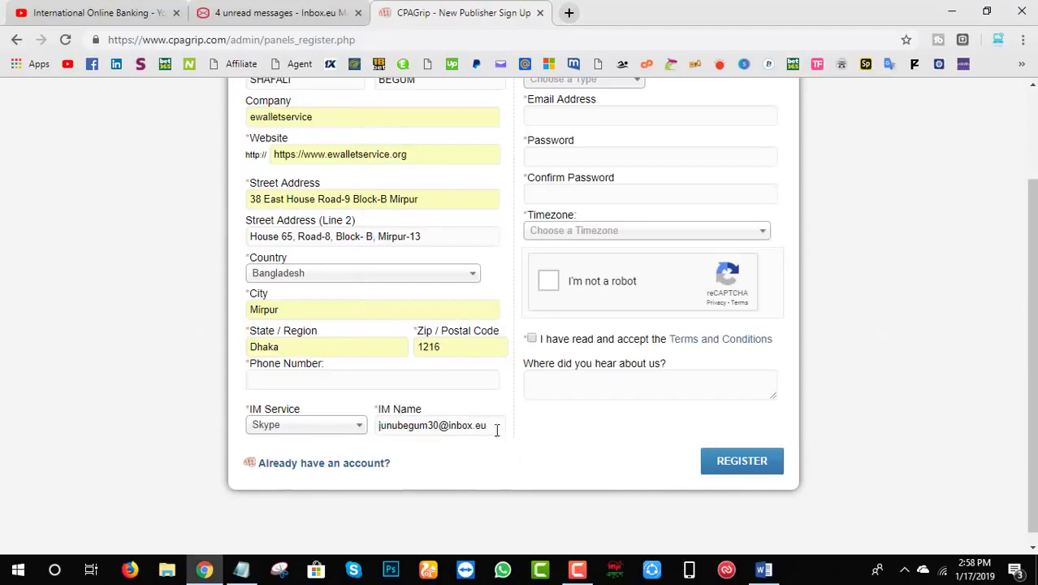
Scroll to the top of the form and choose Search as the Publisher Type.
{"action": "scroll", "coordinate": [1032, 349], "scroll_direction": "up", "scroll_amount": 2}
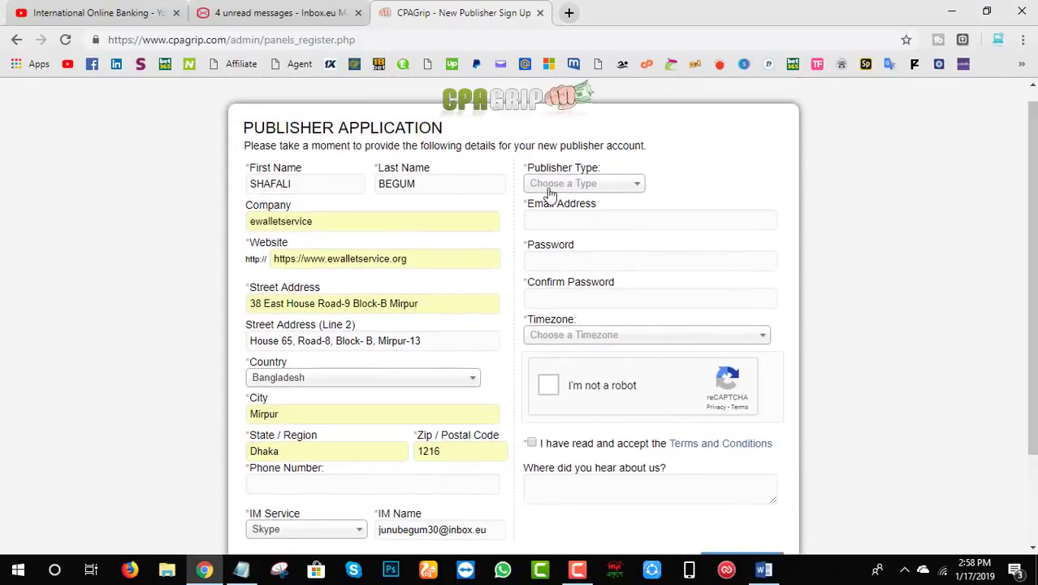
{"action": "left_click", "coordinate": [604, 185]}
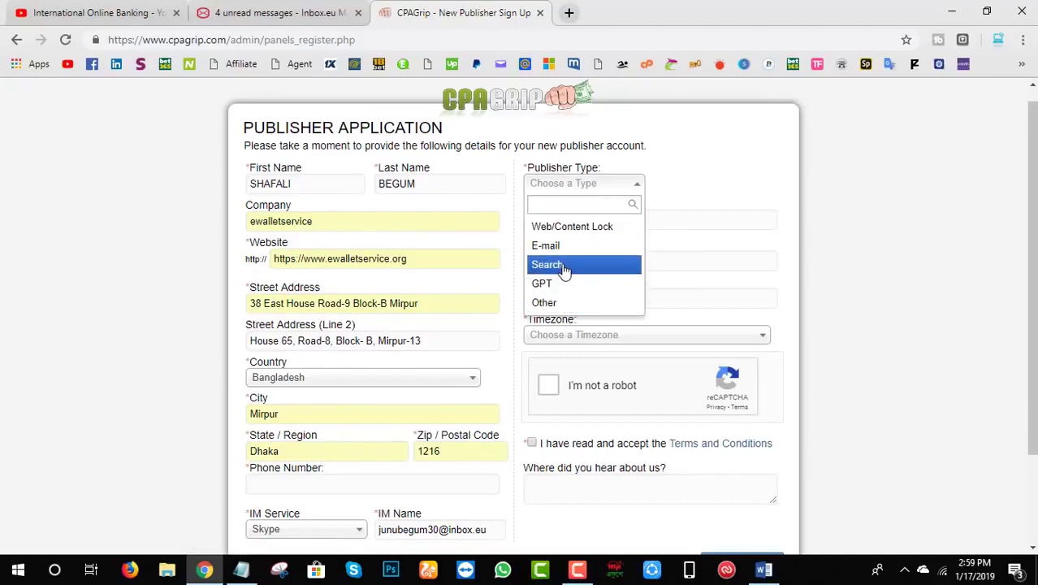
{"action": "left_click", "coordinate": [564, 266]}
Focus the Email Address field and bring the Notepad account notes forward.
{"action": "left_click", "coordinate": [611, 212]}
{"action": "left_click", "coordinate": [666, 180]}
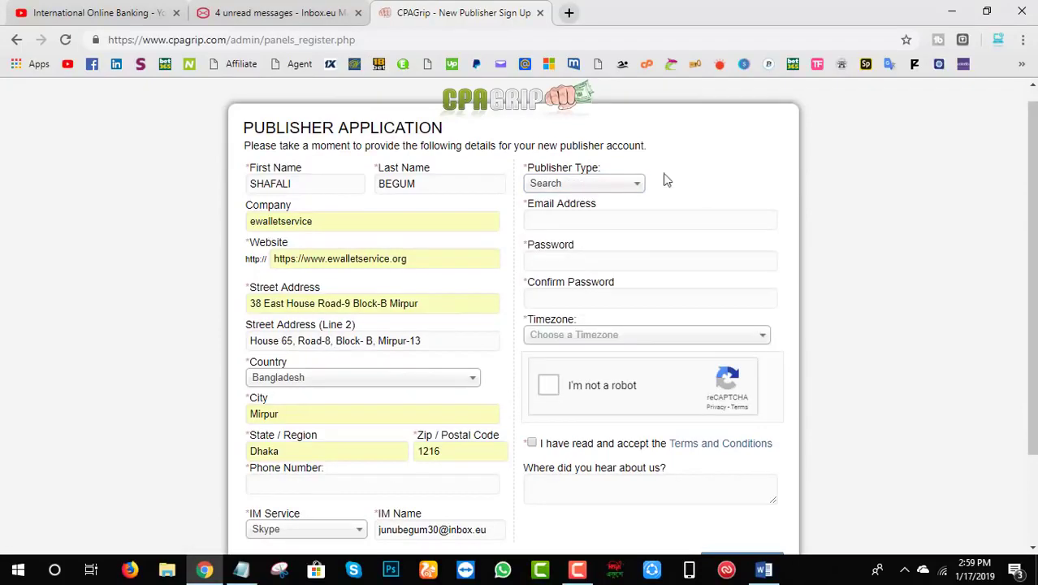
{"action": "left_click", "coordinate": [241, 569]}
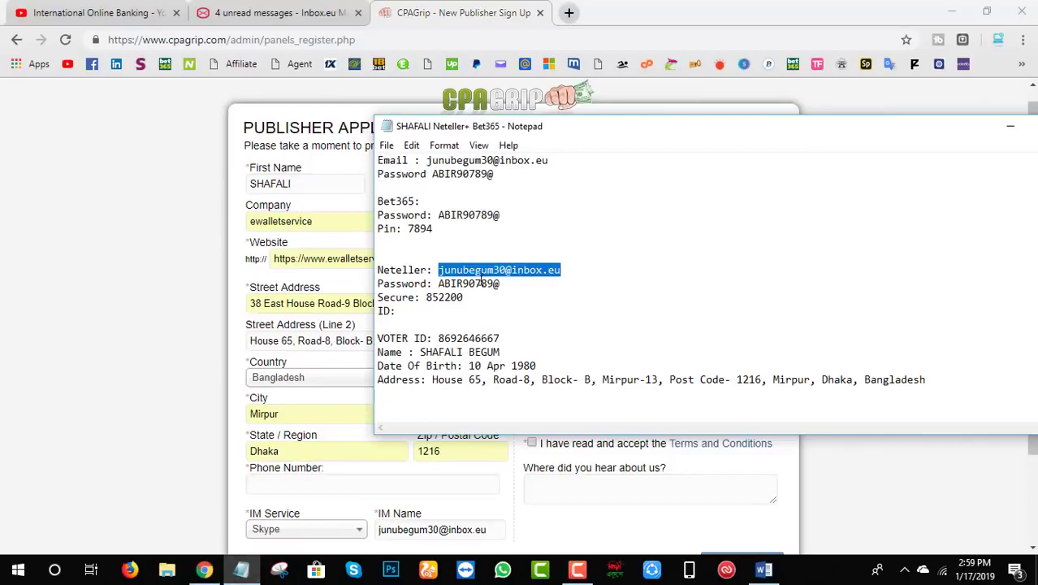
Paste the Neteller e-mail address from the notes into the Email Address field.
{"action": "double_click", "coordinate": [484, 272]}
{"action": "key", "text": "ctrl+c"}
{"action": "left_click", "coordinate": [1010, 127]}
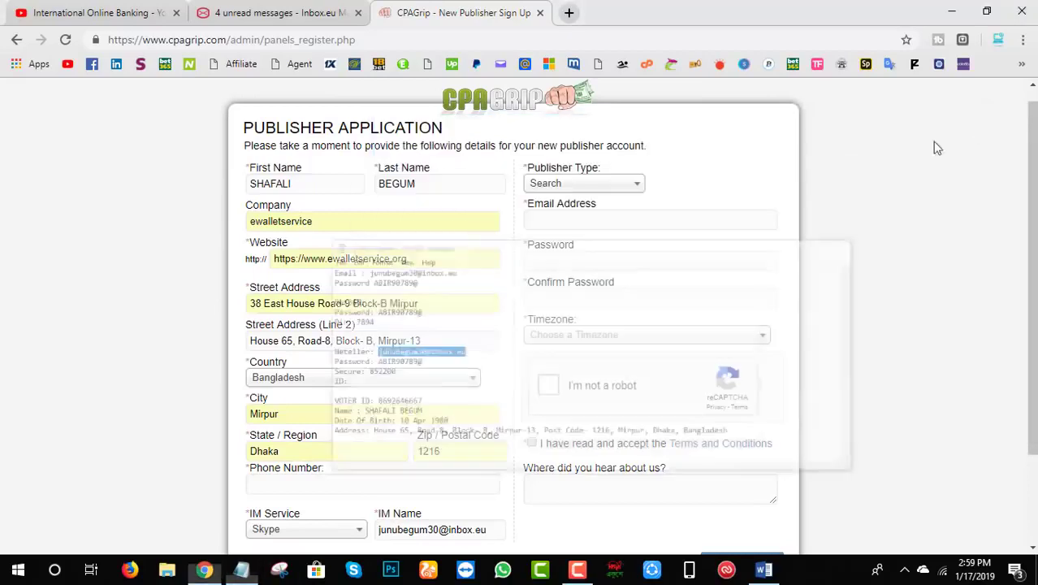
{"action": "left_click", "coordinate": [587, 219]}
{"action": "key", "text": "ctrl+v"}
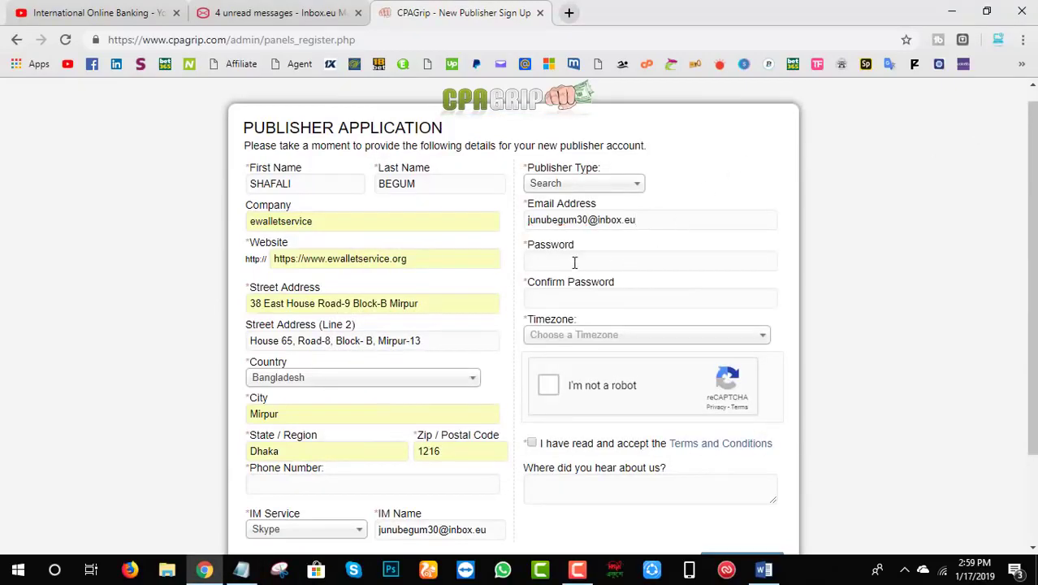
{"action": "left_click", "coordinate": [241, 569]}
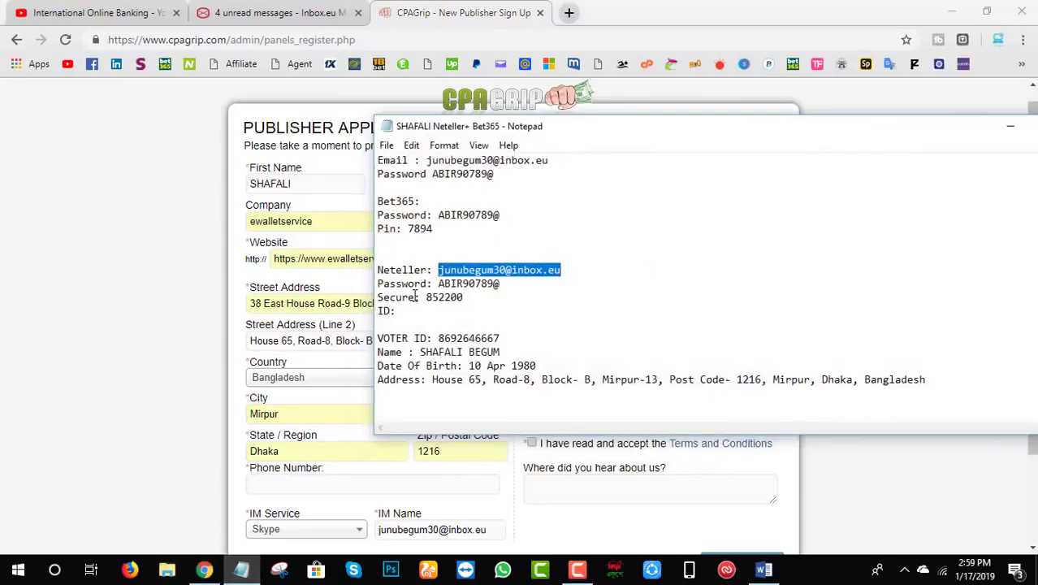
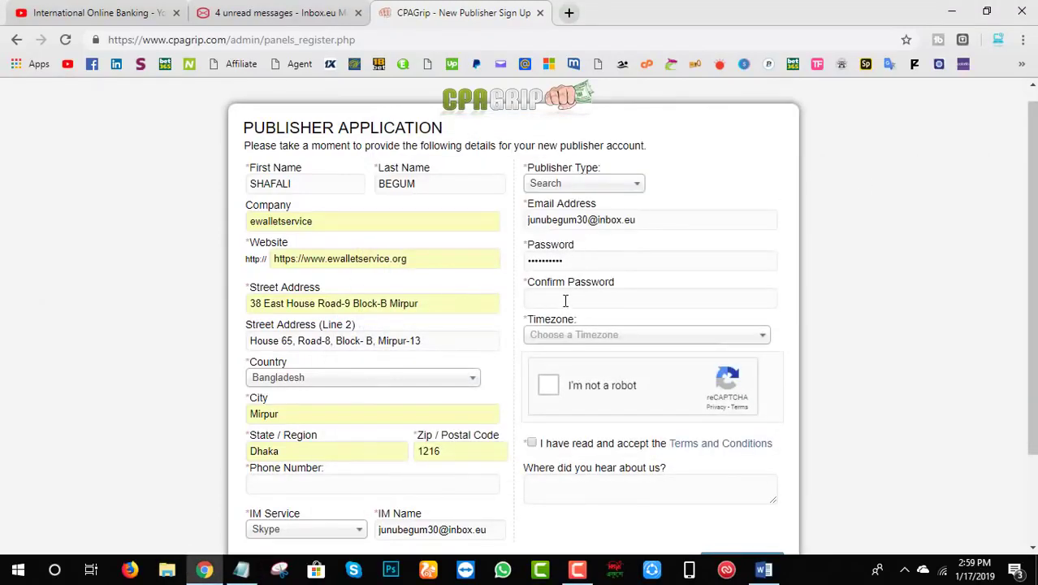
Fill Confirm Password, set the timezone to Eastern Time (GMT -5:00), and accept the Terms.
{"action": "key", "text": "ctrl+v"}
{"action": "left_click", "coordinate": [591, 336]}
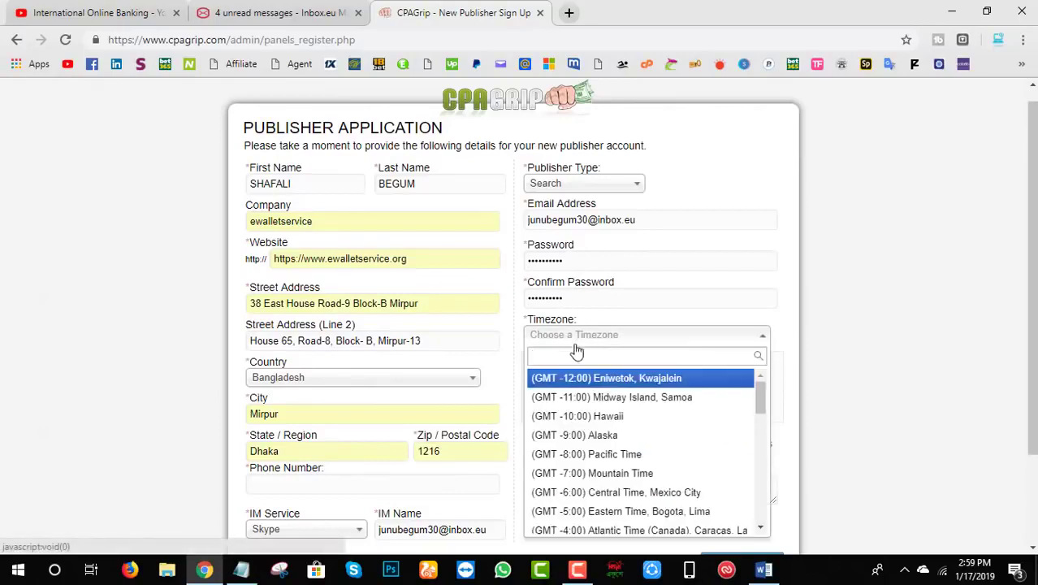
{"action": "left_click", "coordinate": [611, 493]}
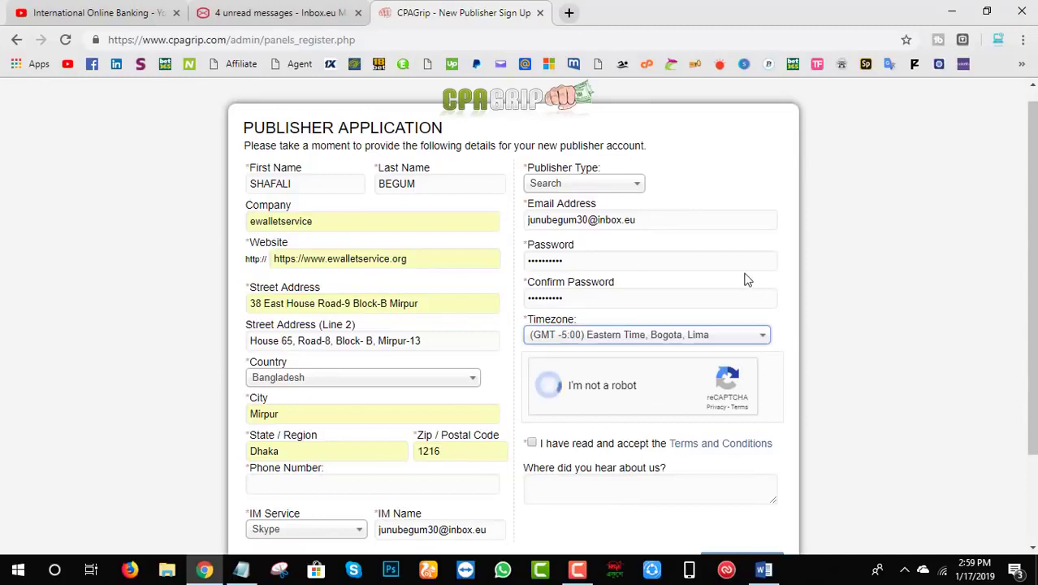
{"action": "left_click", "coordinate": [532, 444]}
{"action": "scroll", "coordinate": [532, 443], "scroll_direction": "down", "scroll_amount": 2}
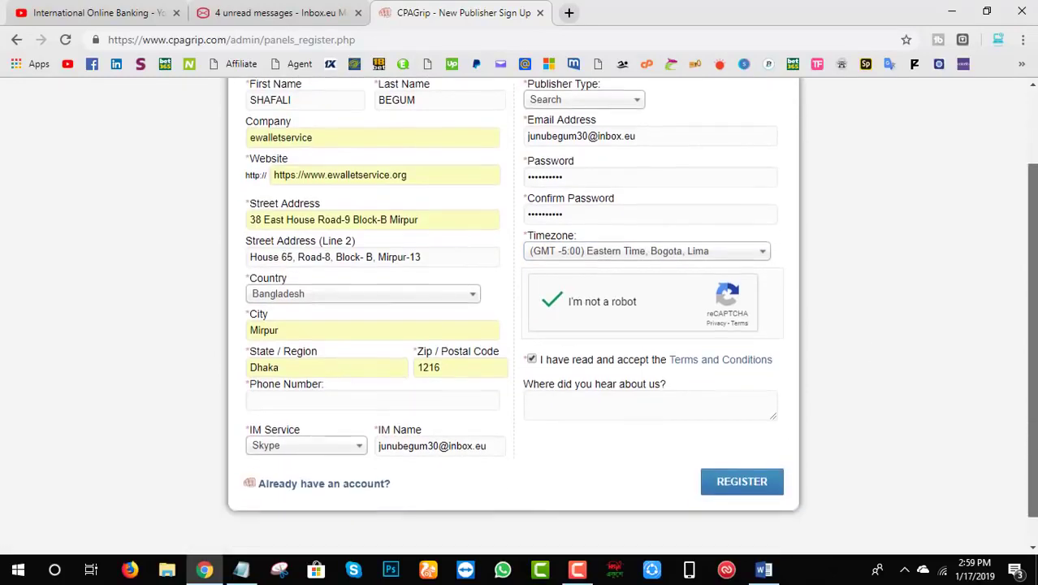
{"action": "scroll", "coordinate": [258, 229], "scroll_direction": "up", "scroll_amount": 2}
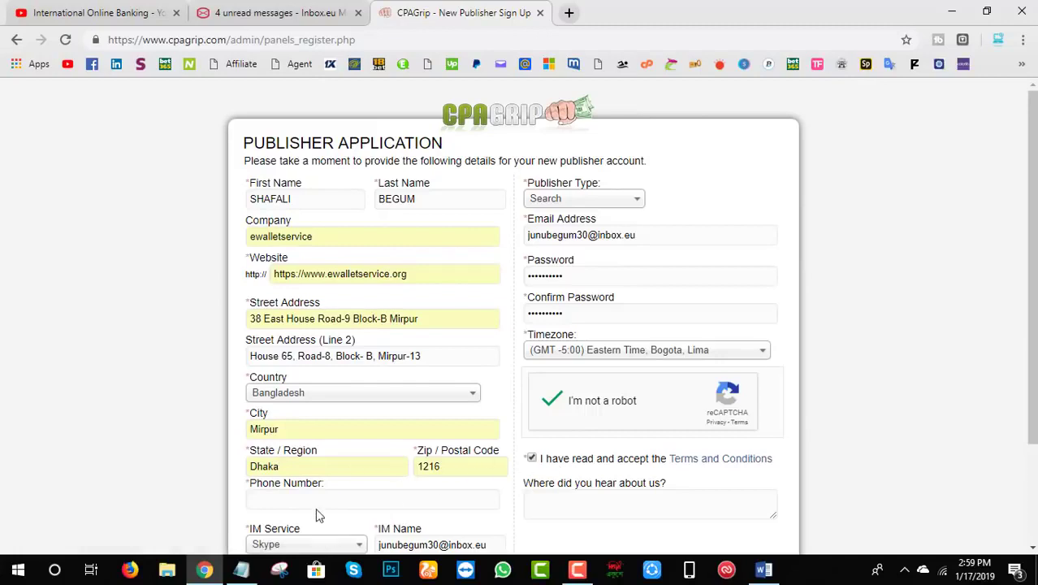
Autofill the saved phone number and keep Search as the publisher type.
{"action": "left_click", "coordinate": [314, 501]}
{"action": "left_click", "coordinate": [315, 529]}
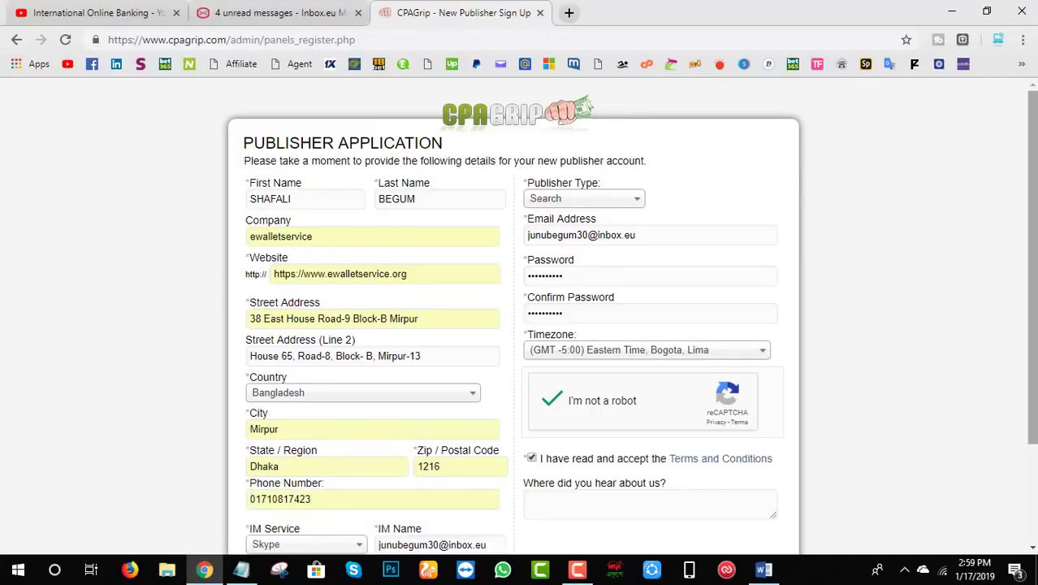
{"action": "scroll", "coordinate": [322, 372], "scroll_direction": "down", "scroll_amount": 2}
{"action": "scroll", "coordinate": [512, 317], "scroll_direction": "up", "scroll_amount": 2}
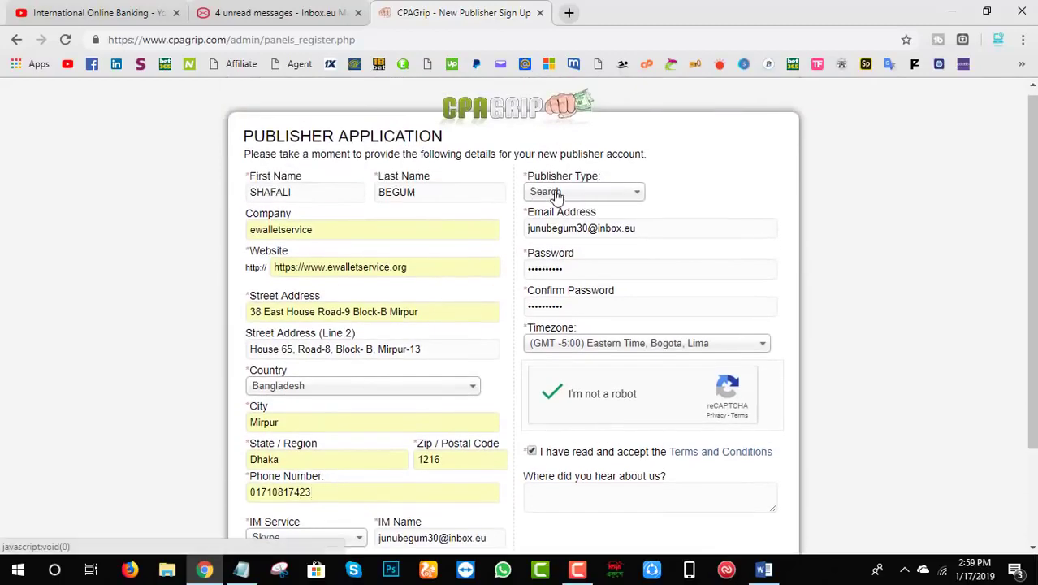
{"action": "left_click", "coordinate": [556, 195]}
{"action": "left_click", "coordinate": [556, 195]}
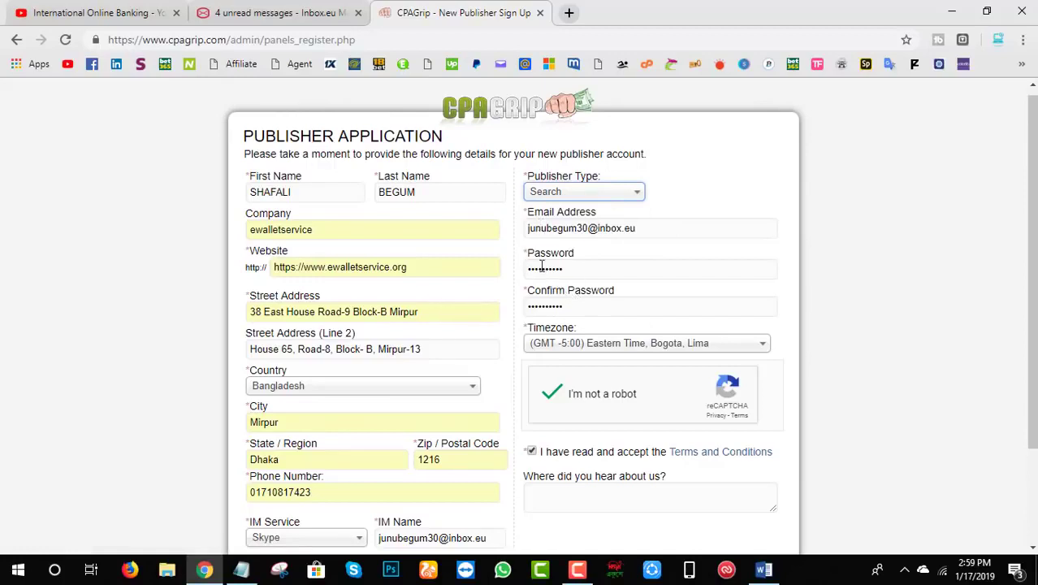
Submit the publisher registration, reaching the welcome confirmation page.
{"action": "scroll", "coordinate": [1027, 325], "scroll_direction": "down", "scroll_amount": 2}
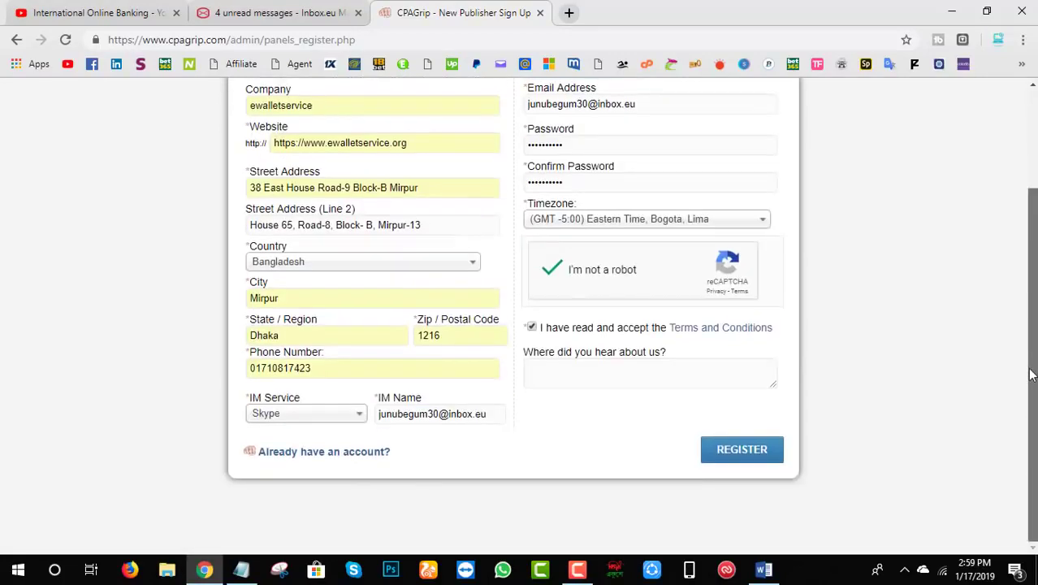
{"action": "left_click", "coordinate": [732, 465]}
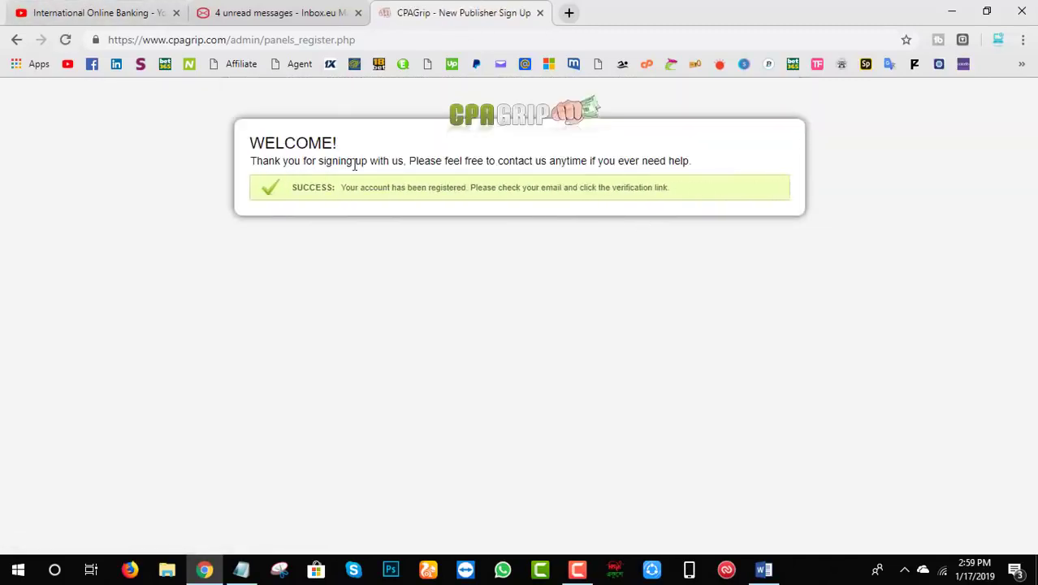
{"action": "left_click_drag", "start_coordinate": [274, 179], "coordinate": [621, 180]}
{"action": "left_click", "coordinate": [601, 179]}
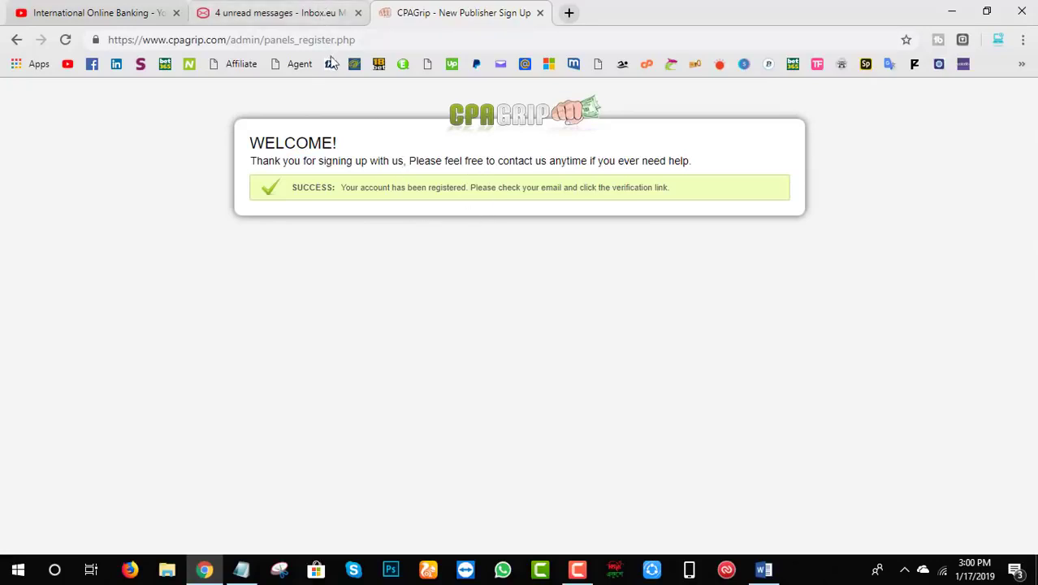
Open the CPAGrip verification email in Inbox.eu and follow its validation link to confirm.
{"action": "left_click", "coordinate": [311, 7]}
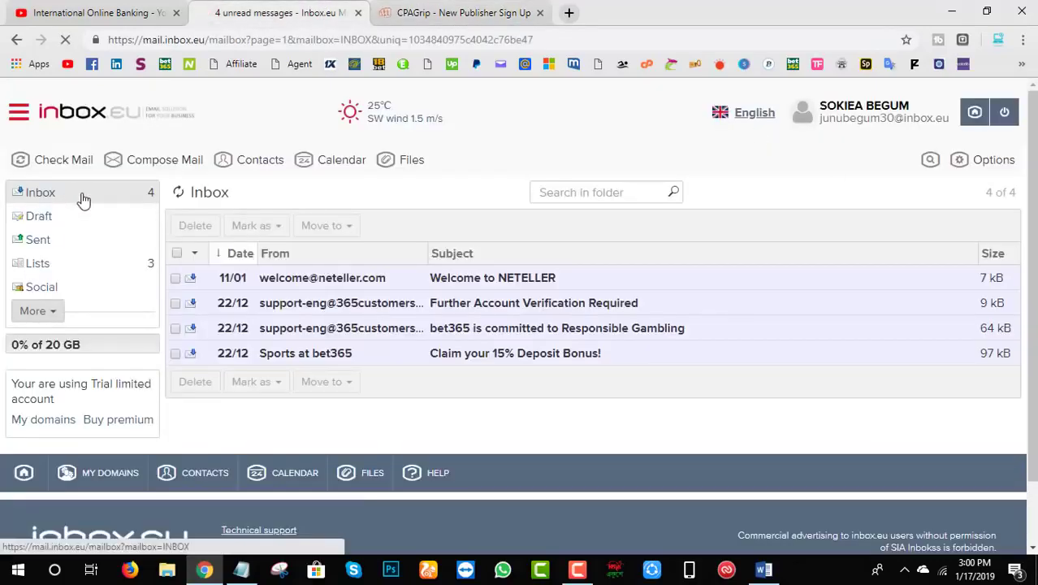
{"action": "left_click", "coordinate": [81, 198]}
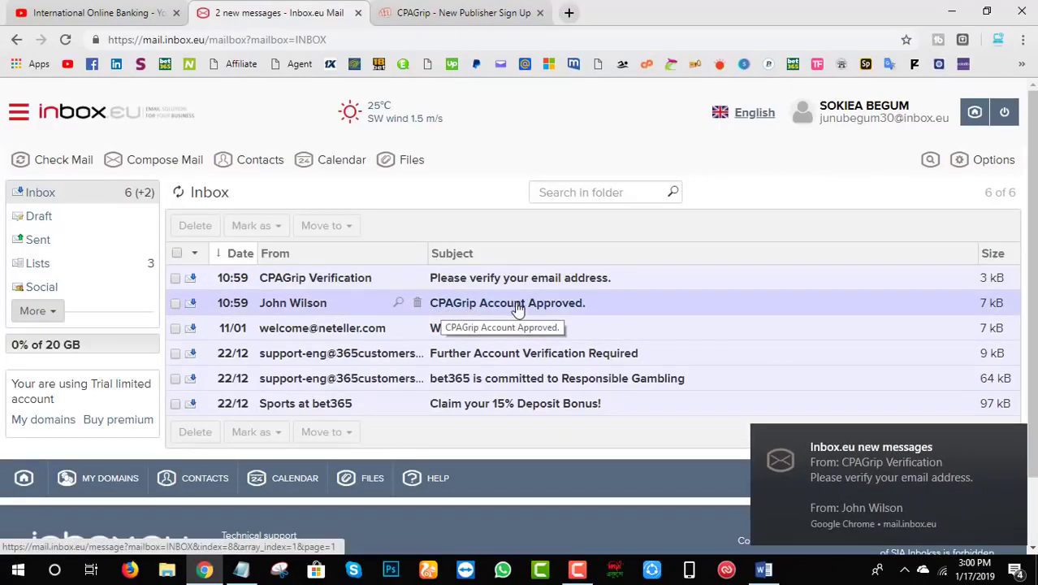
{"action": "left_click", "coordinate": [540, 284]}
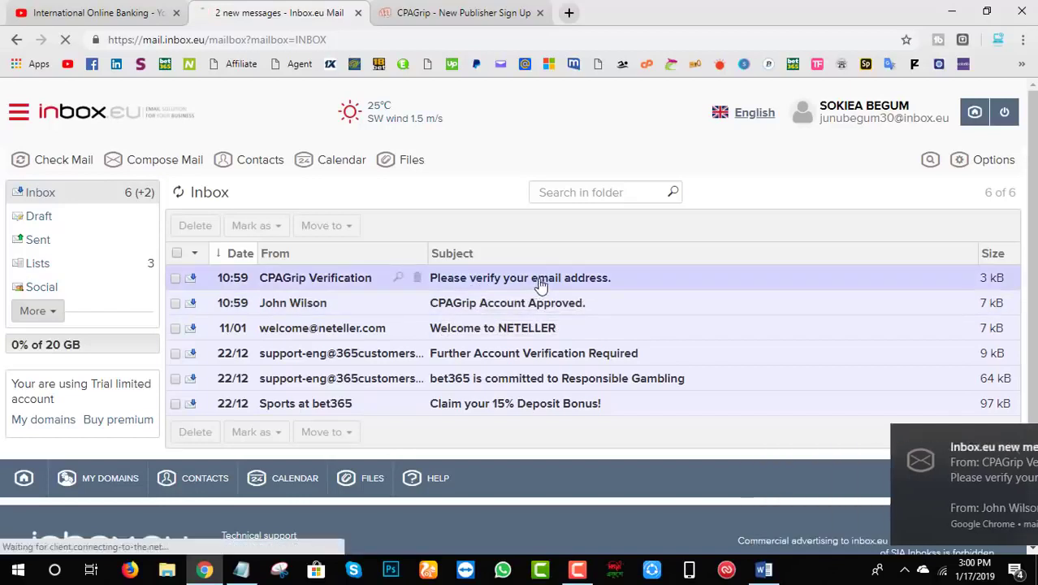
{"action": "left_click", "coordinate": [447, 366]}
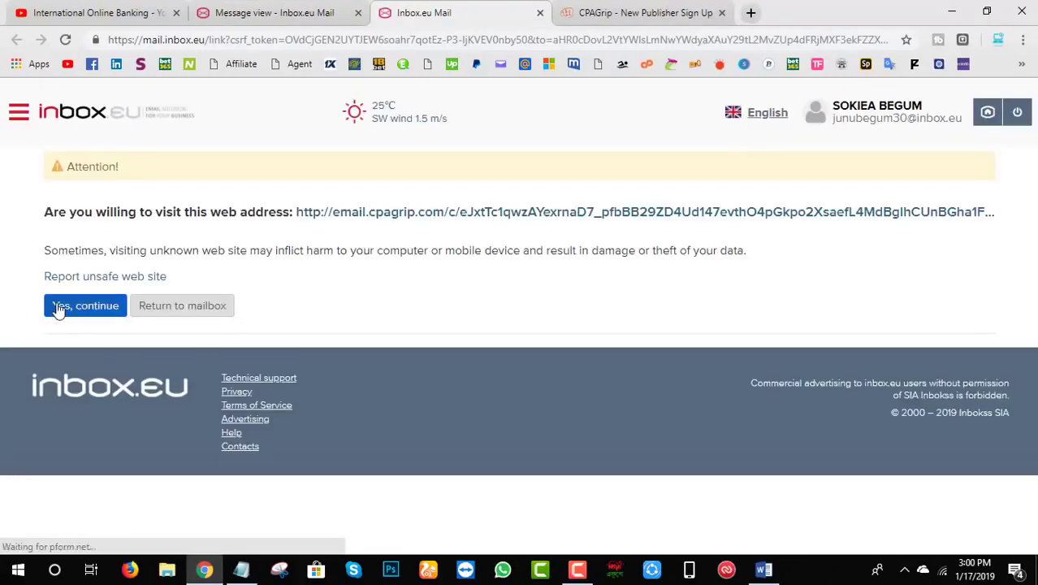
{"action": "left_click", "coordinate": [58, 307]}
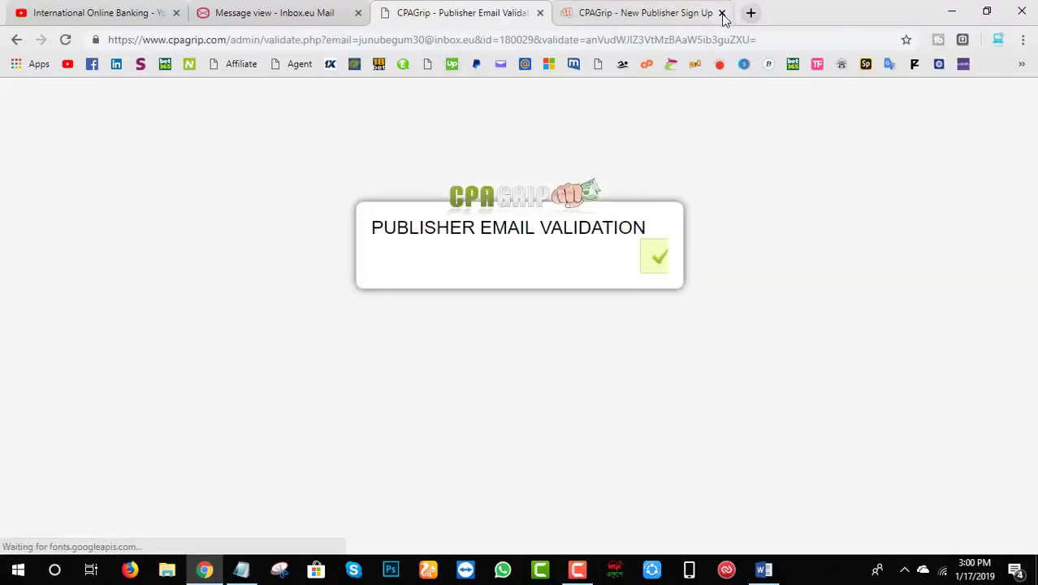
{"action": "left_click", "coordinate": [721, 13]}
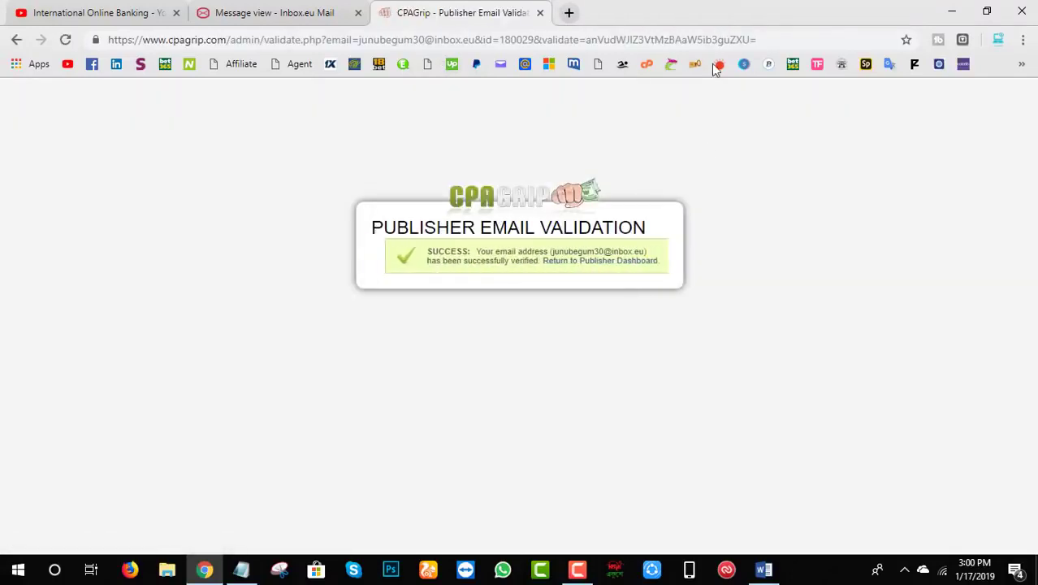
Return to the Publisher Dashboard and go to PAYMENT CENTER from the sidebar.
{"action": "left_click", "coordinate": [575, 262]}
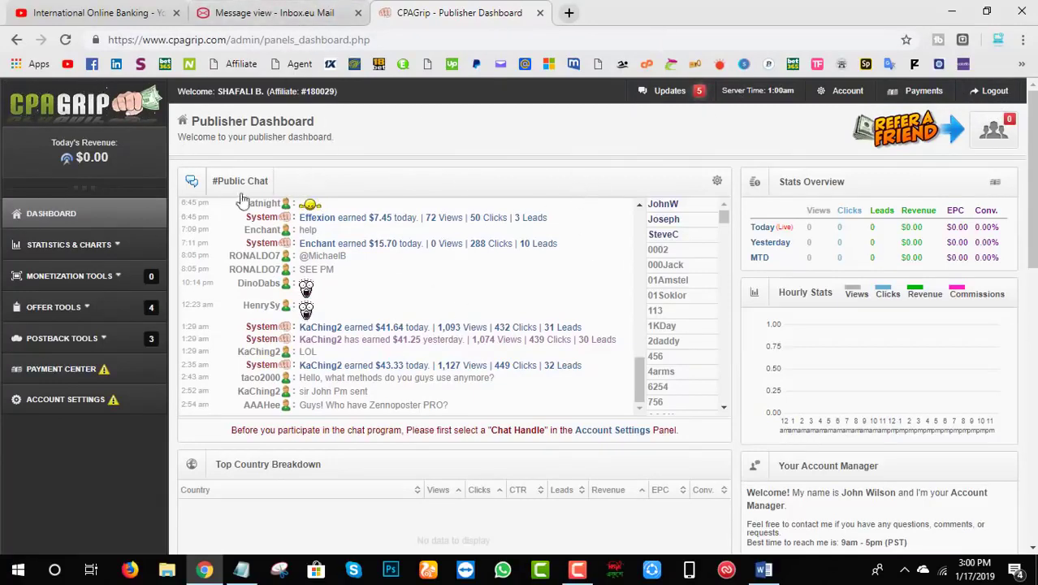
{"action": "left_click", "coordinate": [33, 377]}
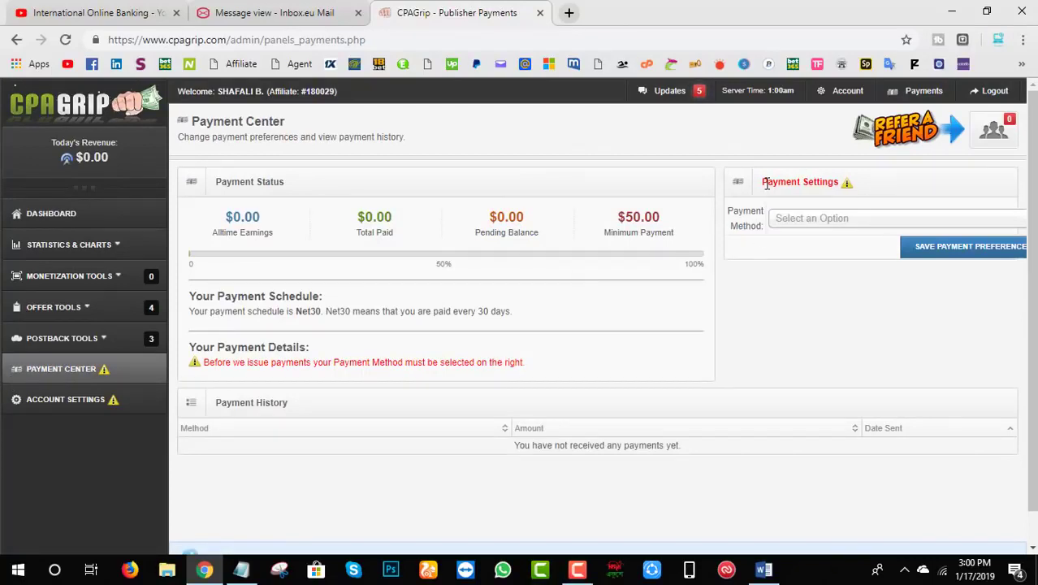
Choose Payoneer (Prepaid MasterCard®) as the payment method and save the payment preferences.
{"action": "left_click_drag", "start_coordinate": [763, 189], "coordinate": [848, 187]}
{"action": "left_click", "coordinate": [884, 190]}
{"action": "left_click", "coordinate": [800, 221]}
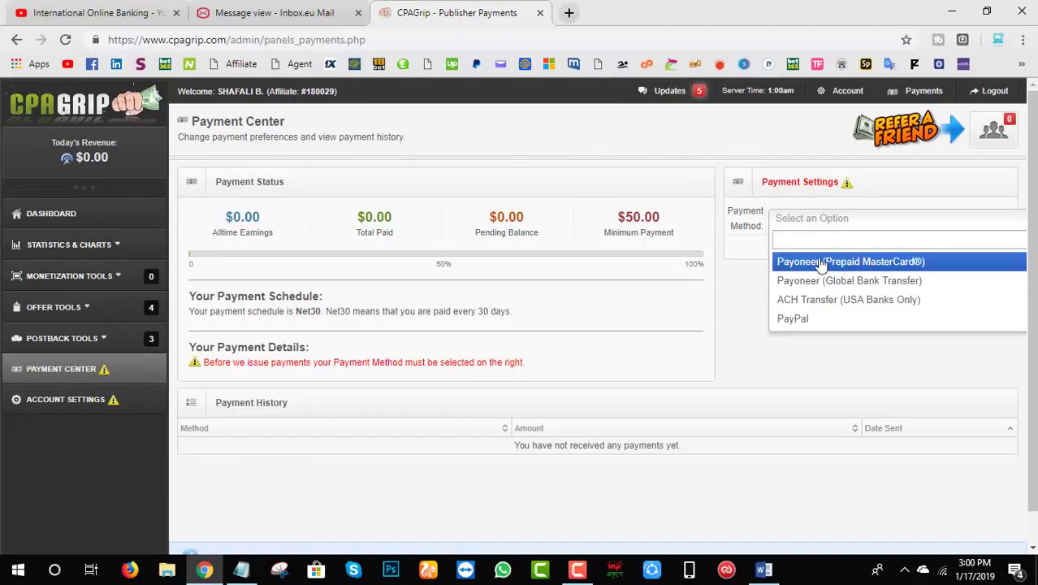
{"action": "left_click", "coordinate": [822, 261]}
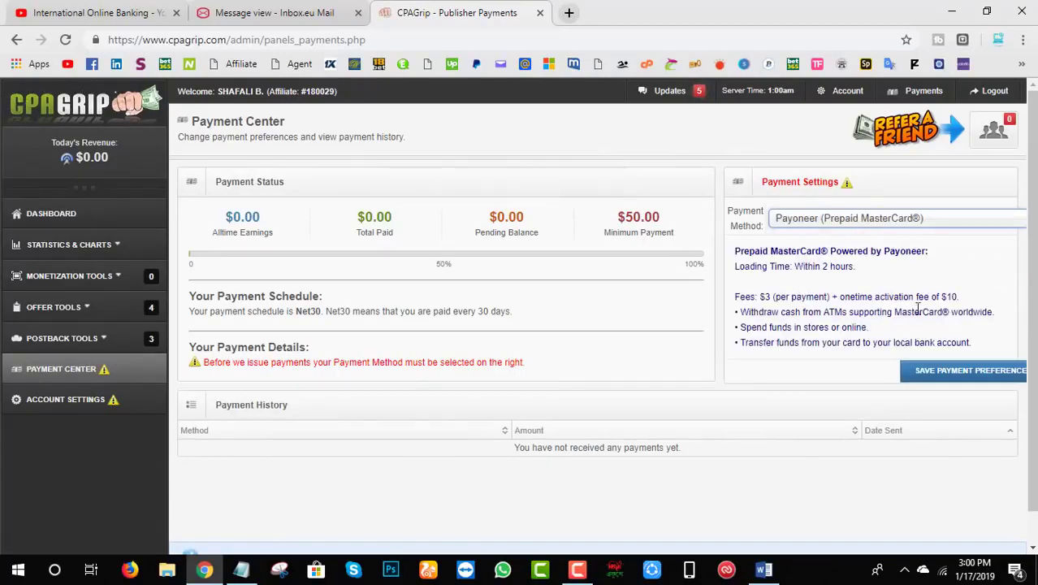
{"action": "scroll", "coordinate": [990, 389], "scroll_direction": "down", "scroll_amount": 1}
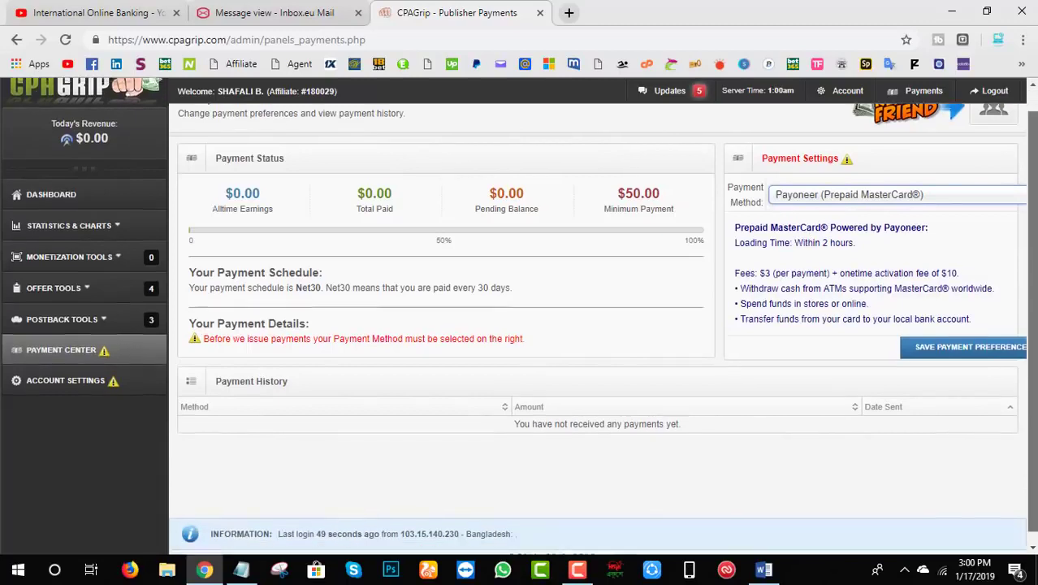
{"action": "left_click", "coordinate": [930, 351]}
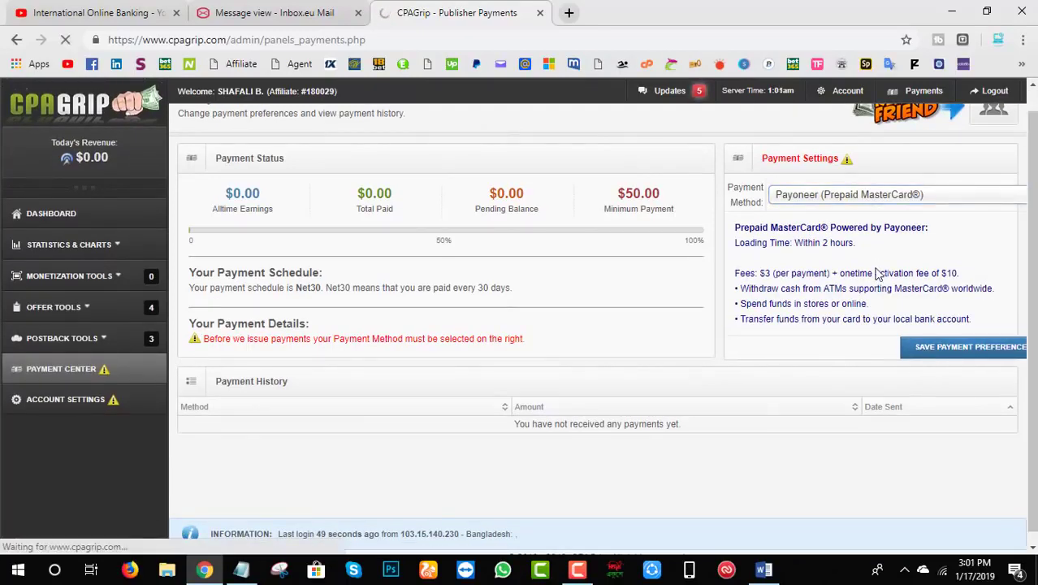
Follow the Payoneer registration link to the Prepaid Card Setup page.
{"action": "scroll", "coordinate": [1033, 285], "scroll_direction": "down", "scroll_amount": 1}
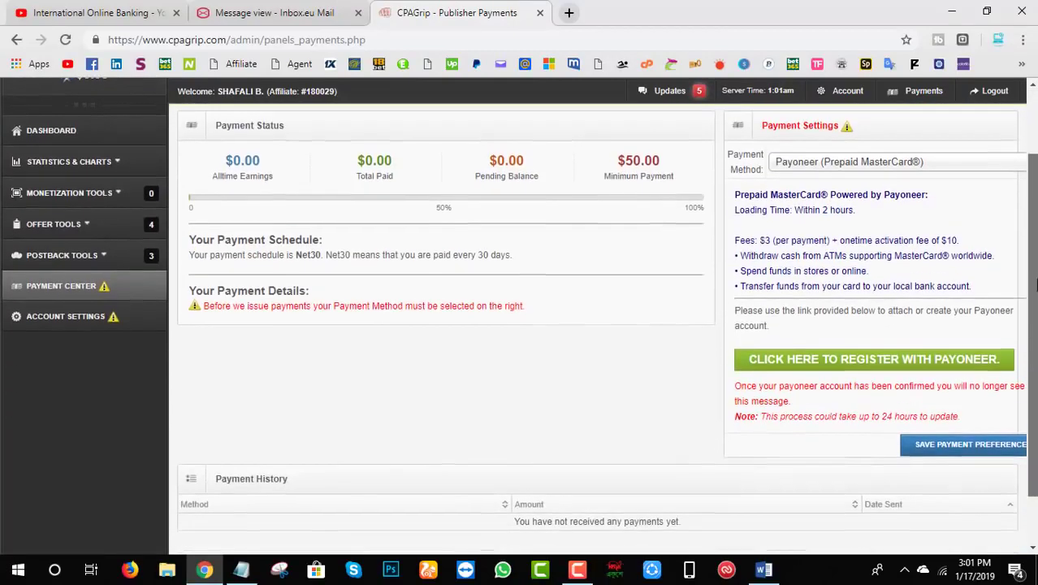
{"action": "scroll", "coordinate": [1034, 284], "scroll_direction": "up", "scroll_amount": 1}
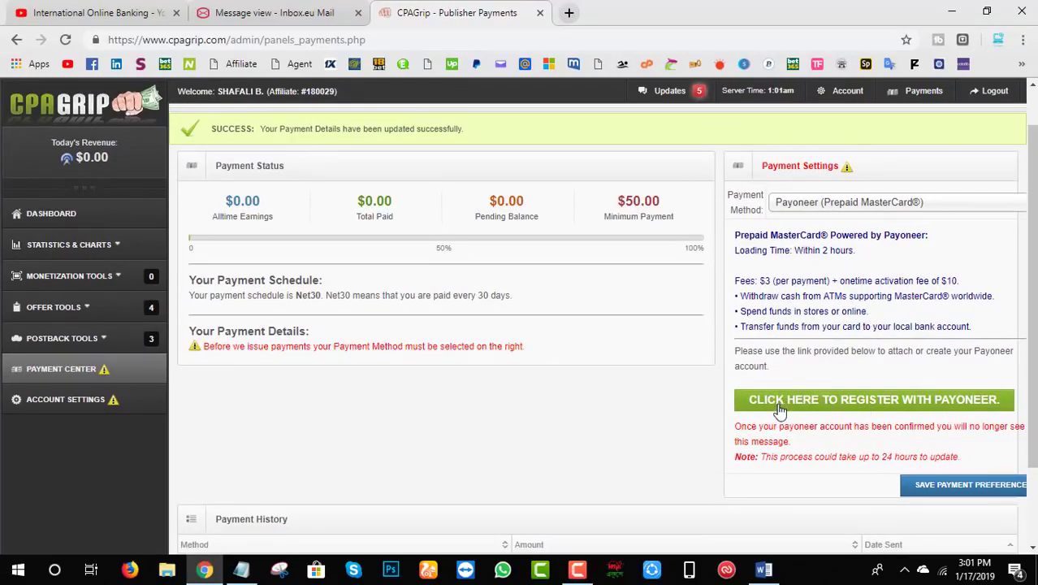
{"action": "left_click", "coordinate": [761, 410]}
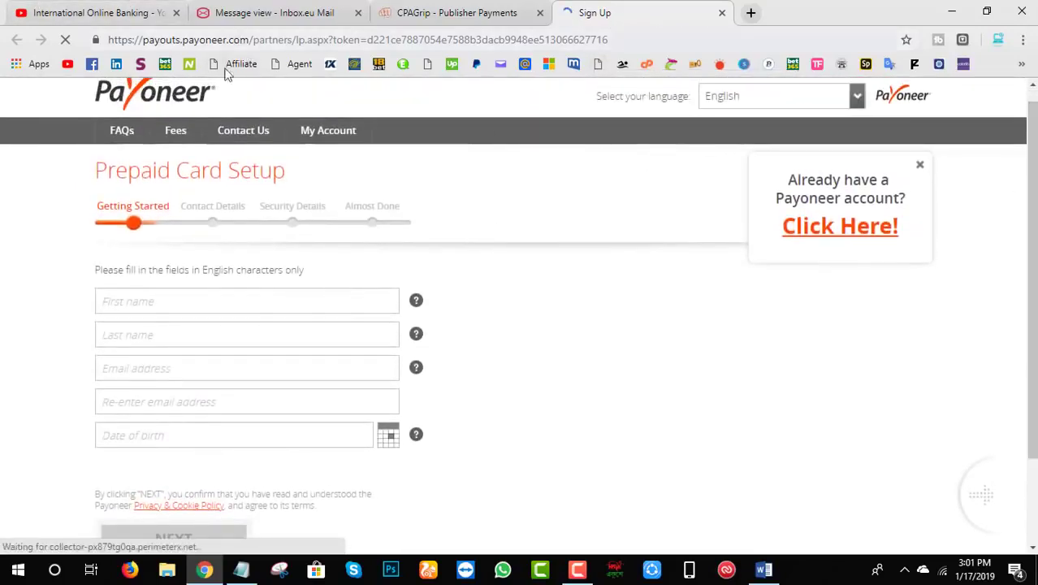
Copy the applicant's first and last name from the Notepad notes into the form.
{"action": "left_click", "coordinate": [459, 12]}
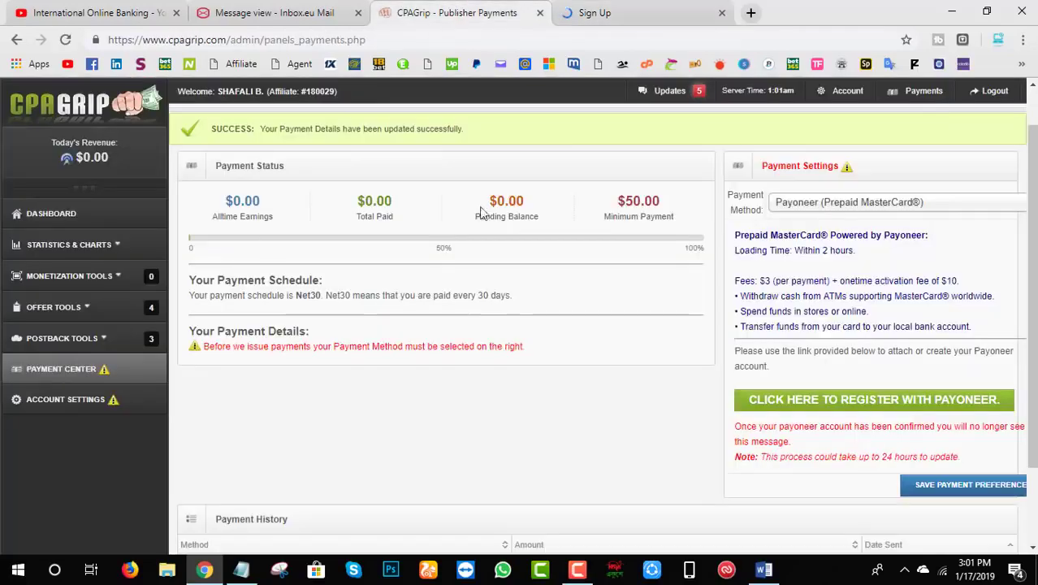
{"action": "left_click", "coordinate": [581, 9]}
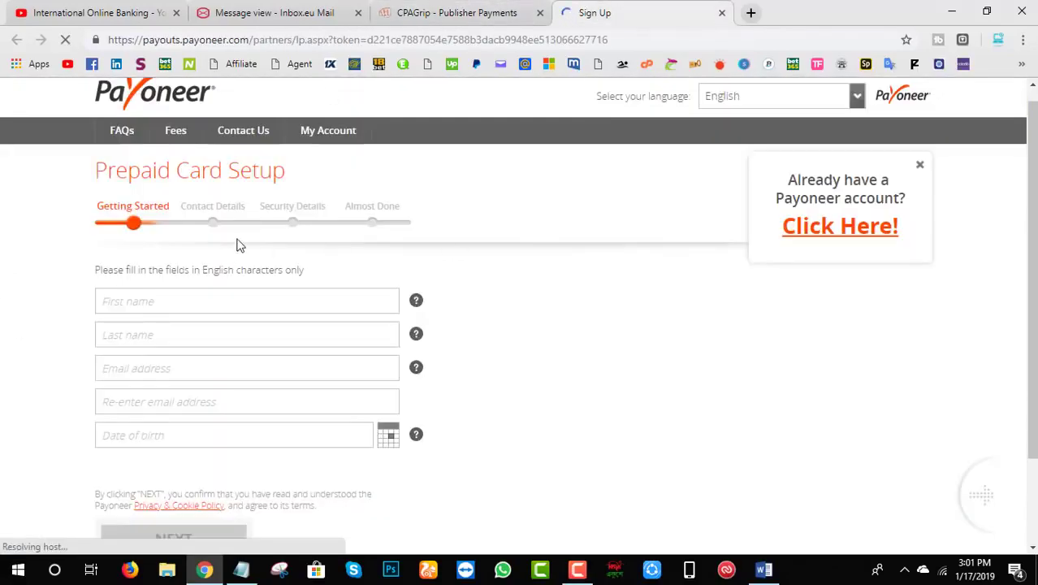
{"action": "left_click_drag", "start_coordinate": [1032, 217], "coordinate": [1033, 174]}
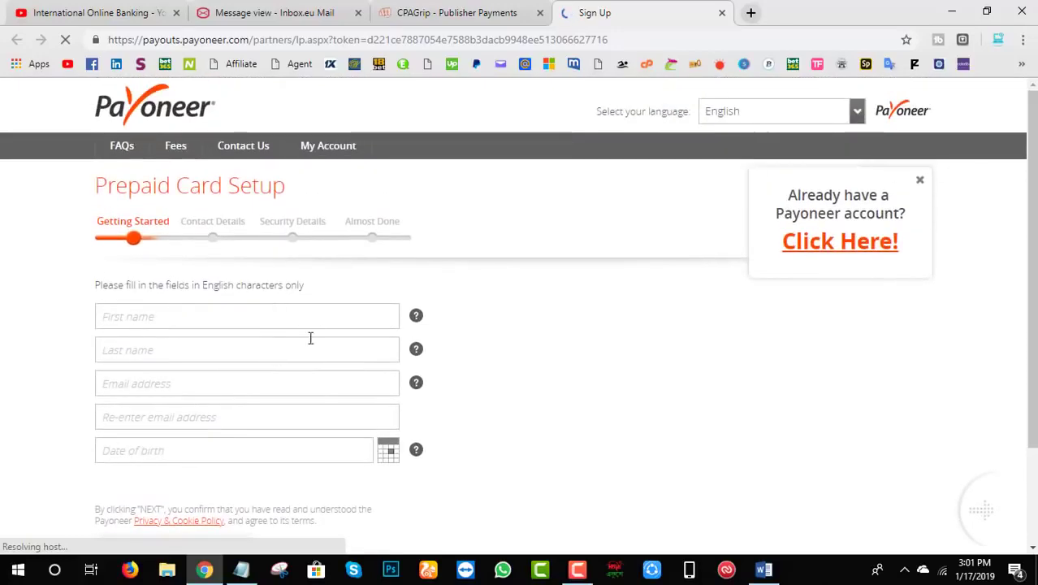
{"action": "left_click_drag", "start_coordinate": [1032, 299], "coordinate": [998, 303]}
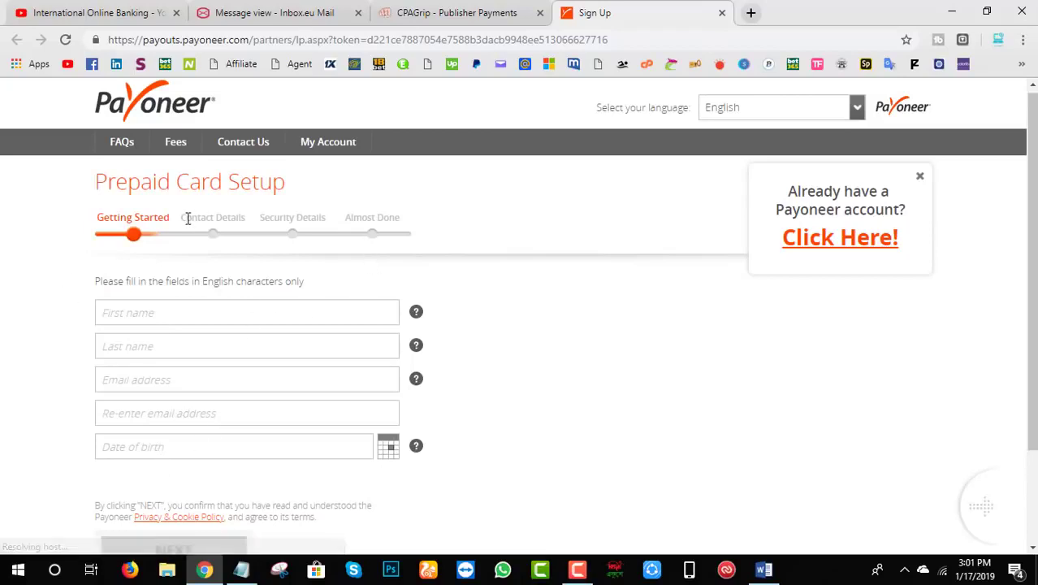
{"action": "left_click", "coordinate": [160, 312]}
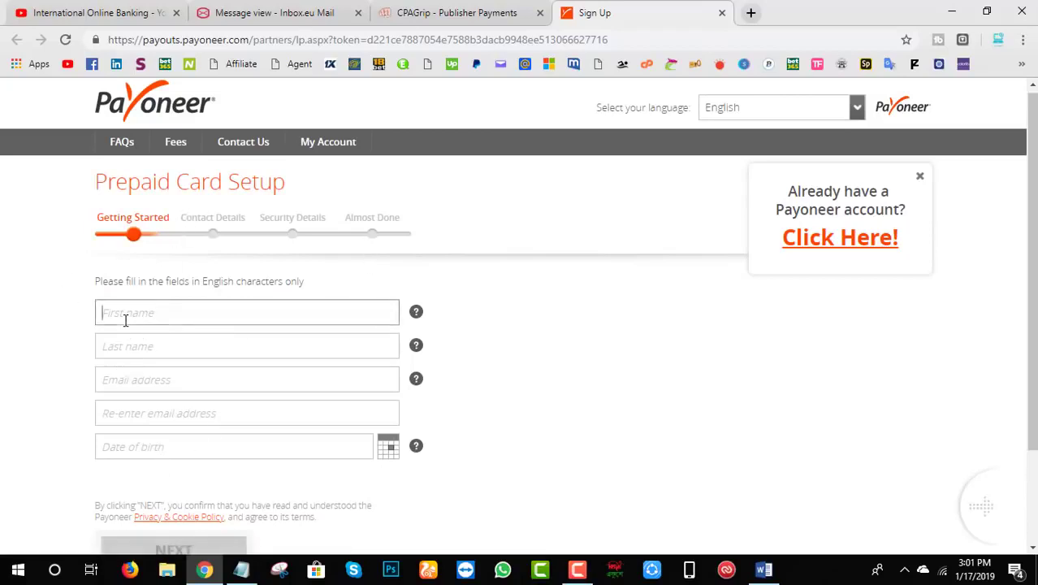
{"action": "left_click", "coordinate": [241, 569]}
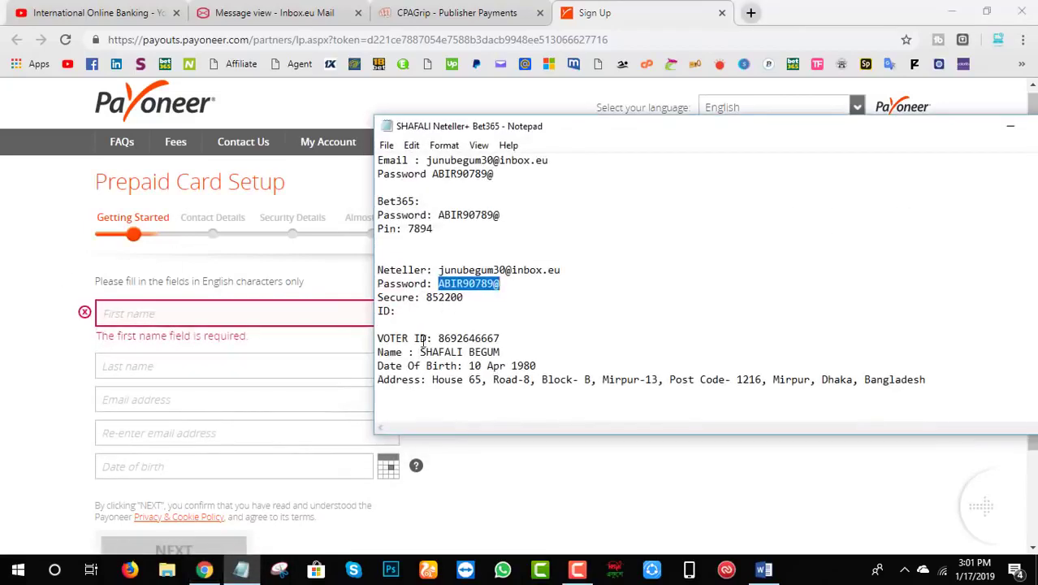
{"action": "double_click", "coordinate": [440, 352]}
{"action": "key", "text": "ctrl+c"}
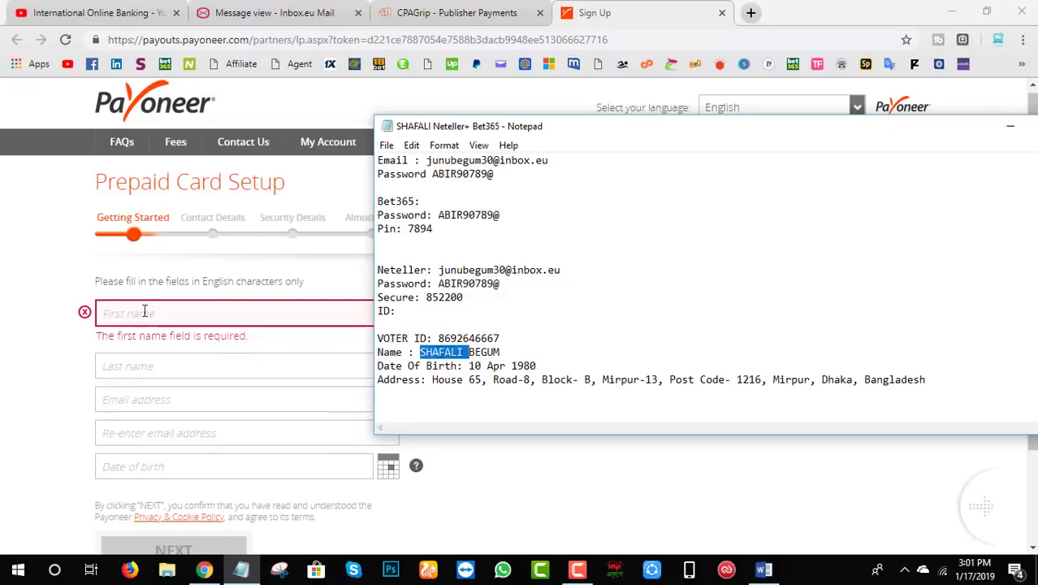
{"action": "left_click", "coordinate": [145, 312]}
{"action": "key", "text": "ctrl+v"}
{"action": "left_click", "coordinate": [241, 568]}
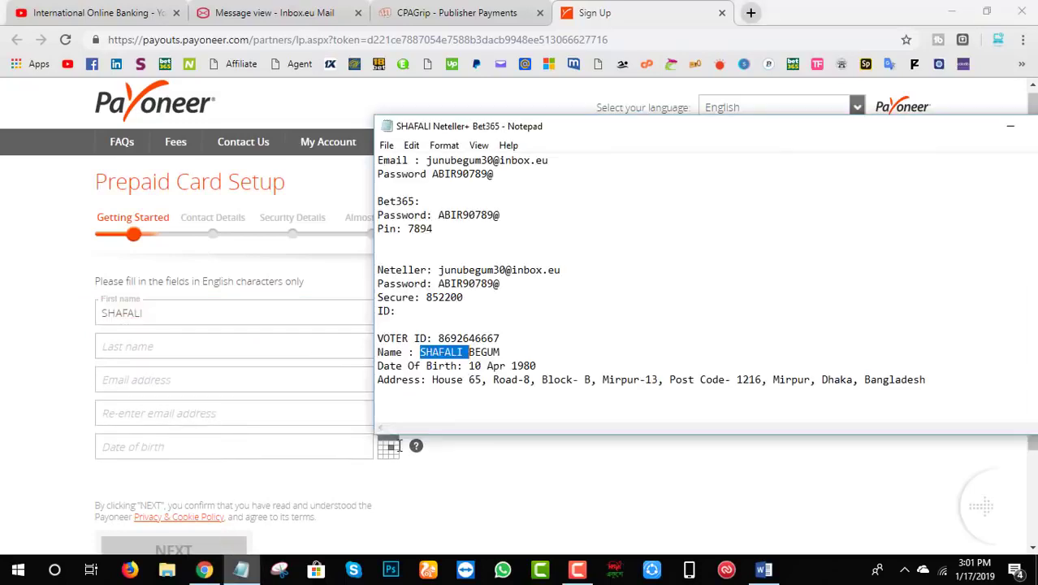
{"action": "double_click", "coordinate": [491, 352]}
{"action": "key", "text": "ctrl+c"}
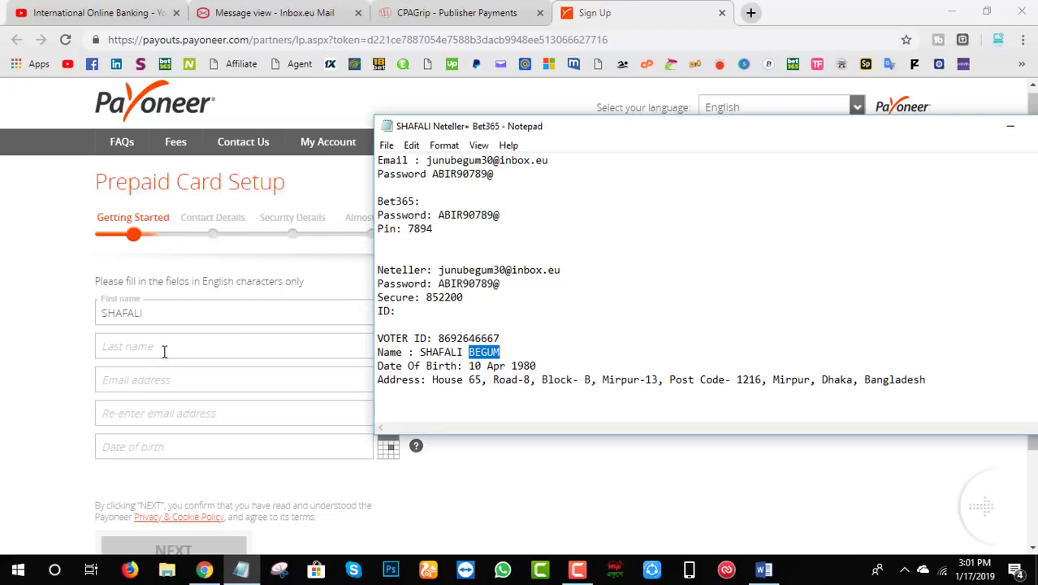
{"action": "left_click", "coordinate": [164, 351]}
{"action": "key", "text": "ctrl+v"}
Paste the applicant's email address from the notes into Email and Re-enter email.
{"action": "left_click", "coordinate": [109, 380]}
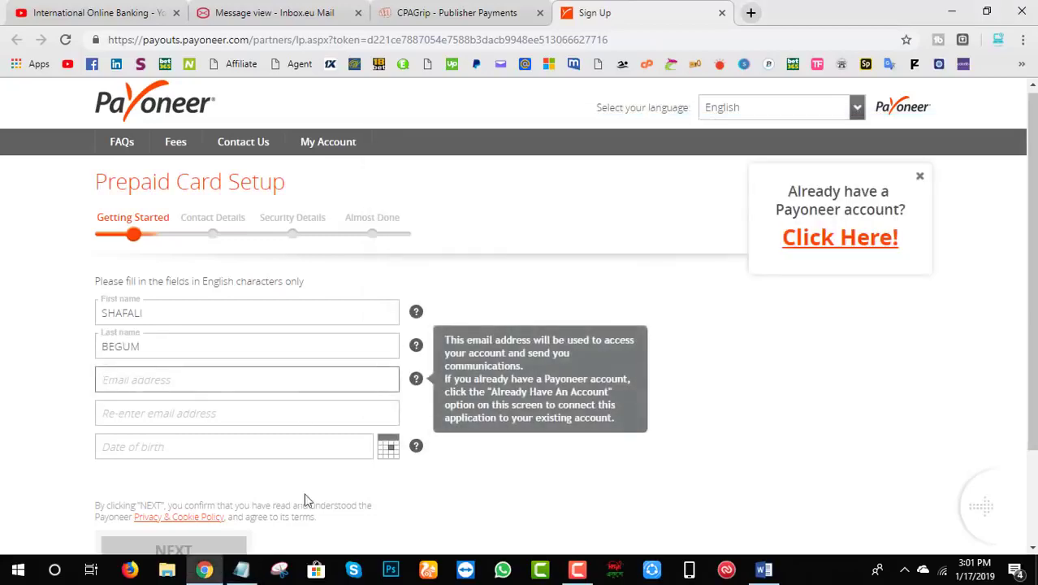
{"action": "left_click", "coordinate": [242, 568]}
{"action": "double_click", "coordinate": [497, 270]}
{"action": "key", "text": "ctrl+c"}
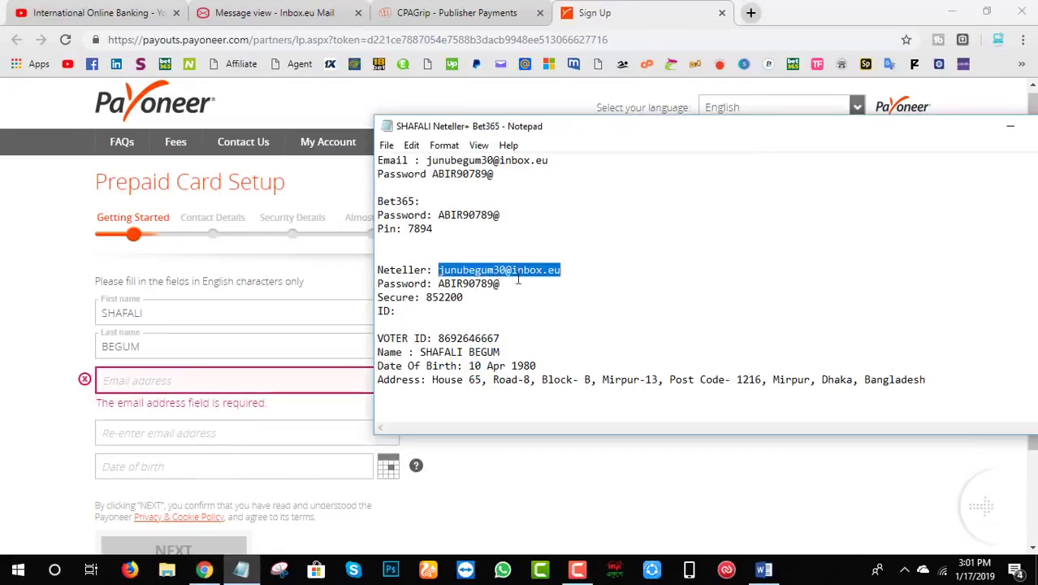
{"action": "left_click", "coordinate": [175, 388]}
{"action": "key", "text": "ctrl+v"}
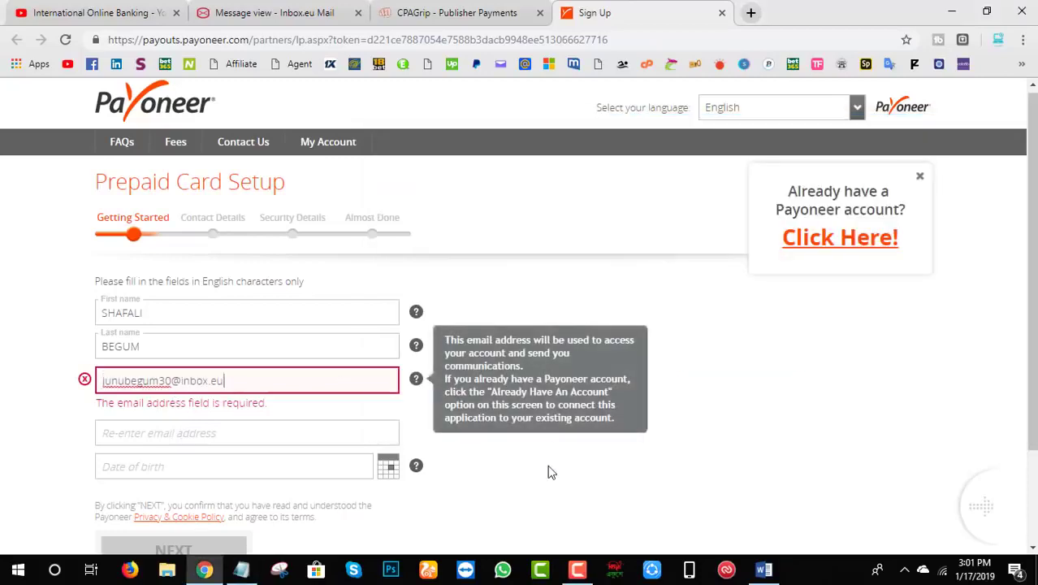
{"action": "left_click", "coordinate": [173, 414]}
{"action": "key", "text": "ctrl+v"}
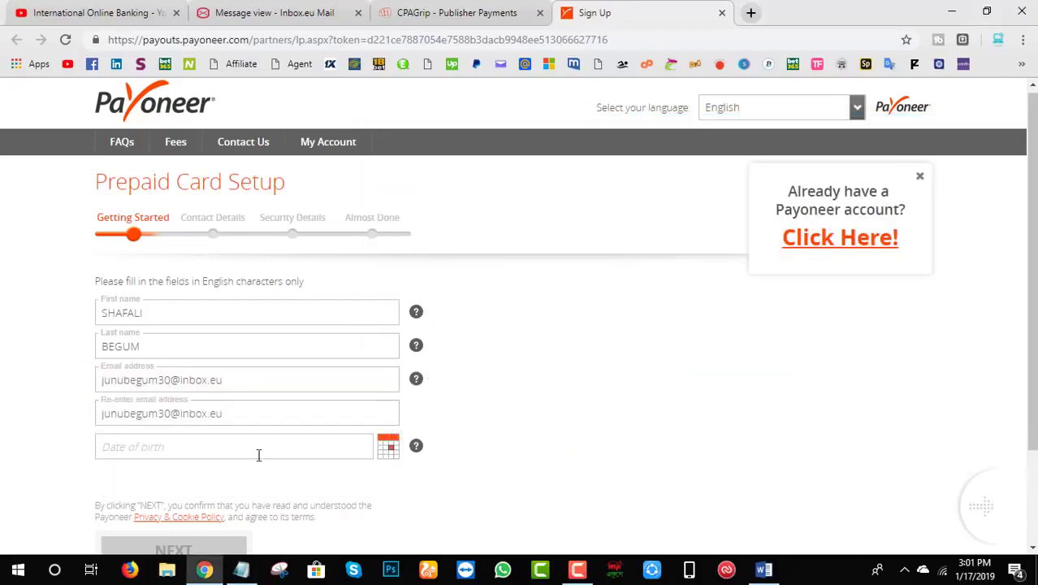
{"action": "left_click", "coordinate": [396, 449]}
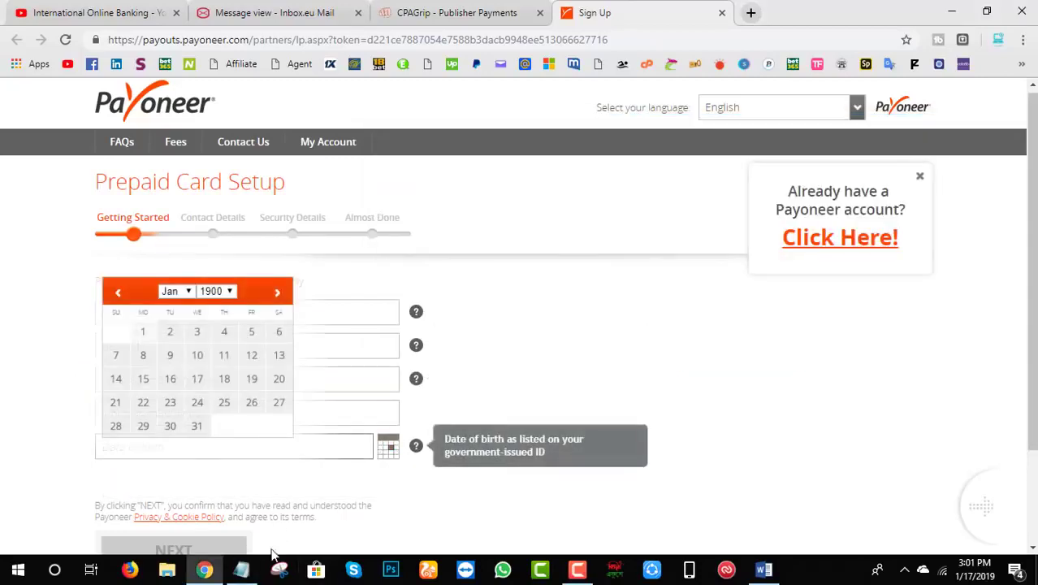
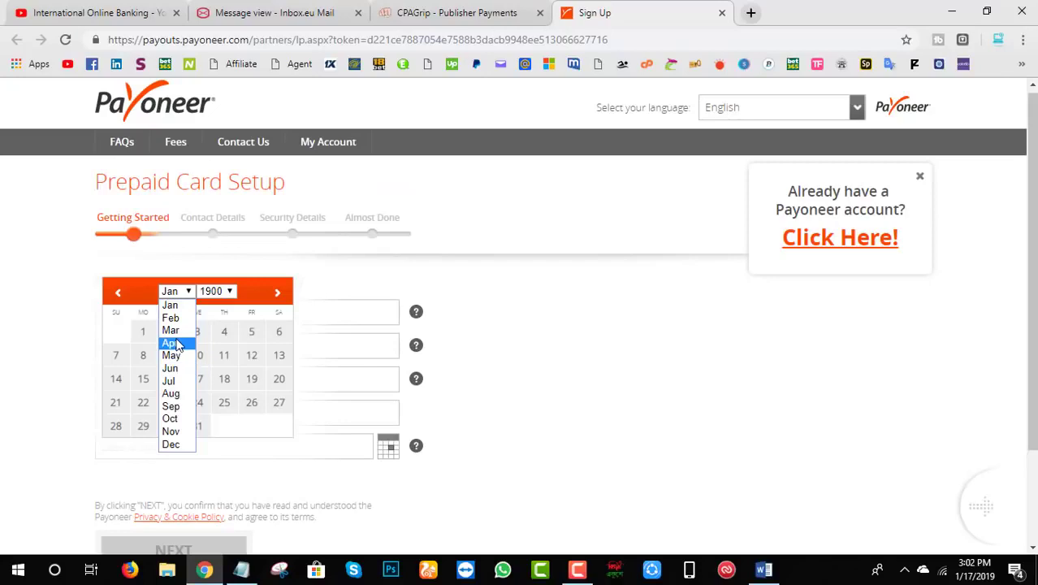
Choose April 10 in the birth date picker, then check the saved notes for the birth date.
{"action": "left_click", "coordinate": [169, 343]}
{"action": "left_click", "coordinate": [168, 354]}
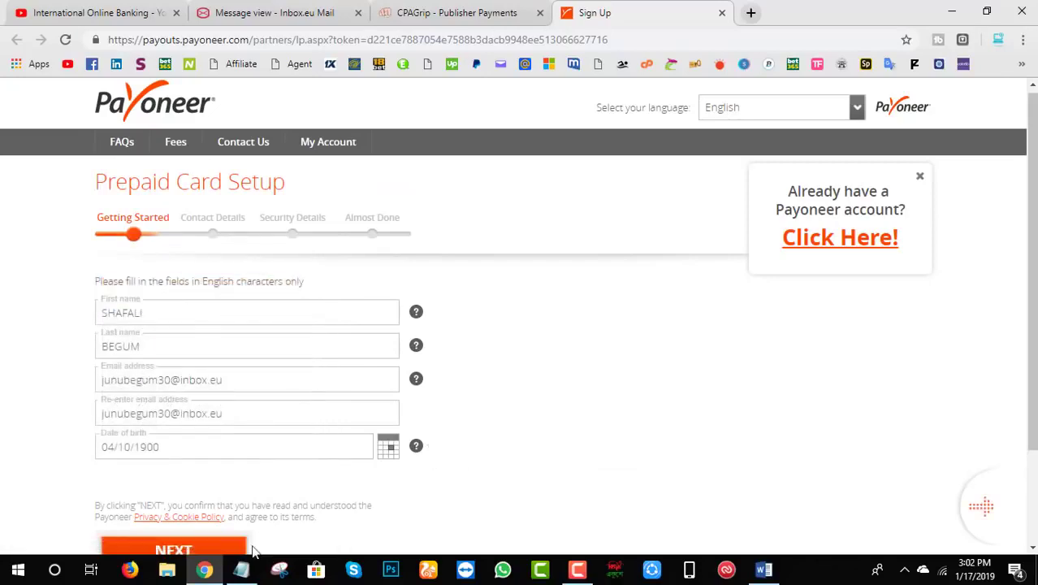
{"action": "left_click", "coordinate": [242, 570]}
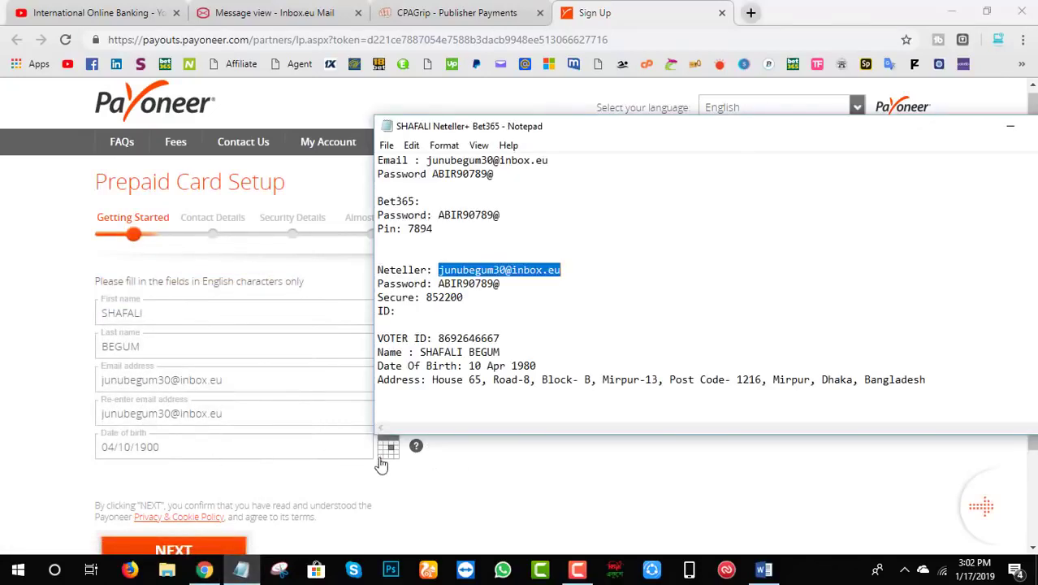
{"action": "left_click", "coordinate": [386, 447]}
{"action": "left_click", "coordinate": [230, 293]}
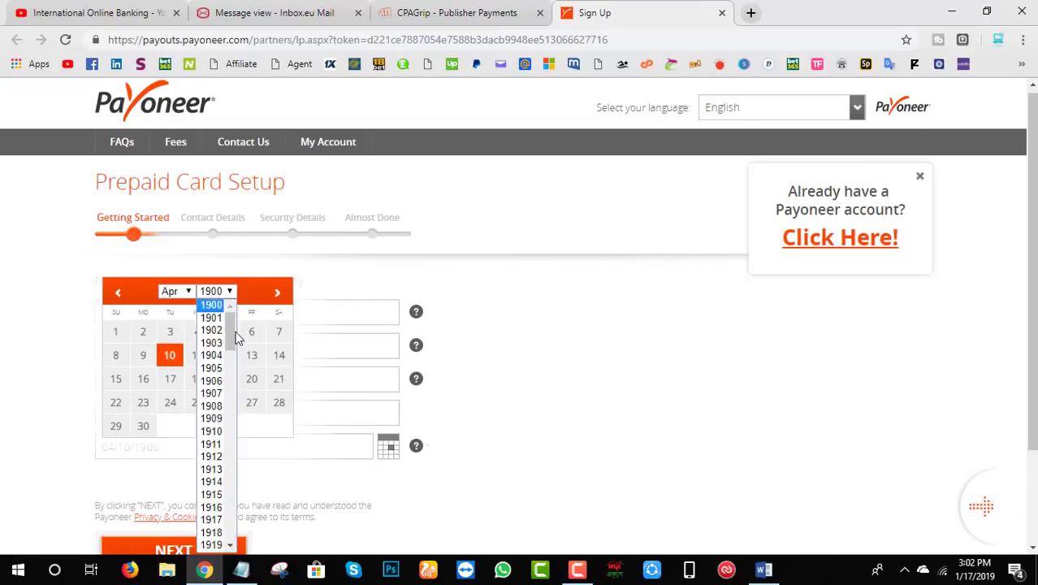
{"action": "scroll", "coordinate": [238, 341], "scroll_direction": "down", "scroll_amount": 3}
{"action": "scroll", "coordinate": [233, 345], "scroll_direction": "up", "scroll_amount": 3}
{"action": "left_click_drag", "start_coordinate": [237, 325], "coordinate": [255, 464]}
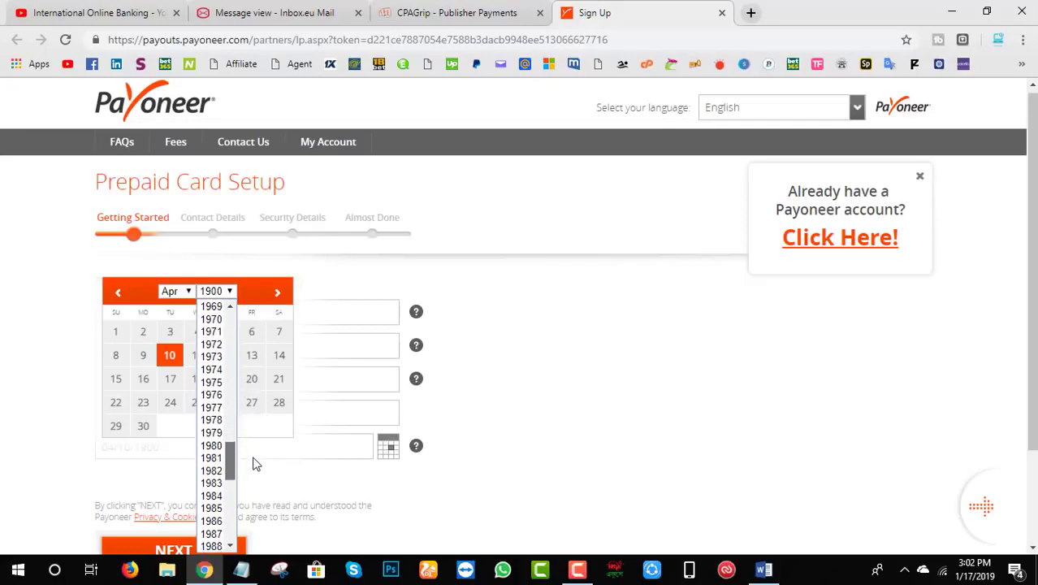
{"action": "left_click", "coordinate": [212, 439]}
{"action": "left_click", "coordinate": [219, 291]}
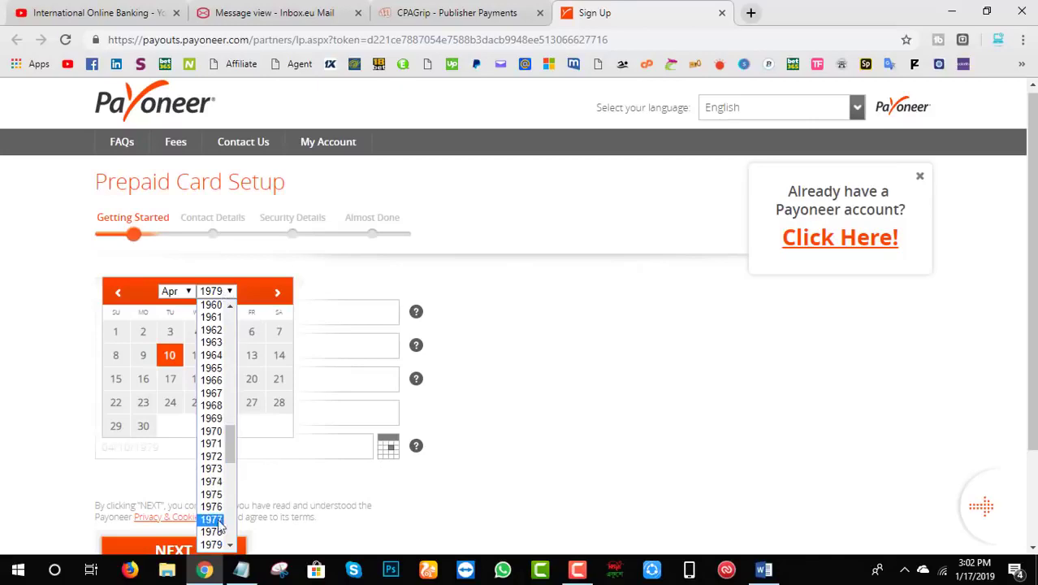
{"action": "scroll", "coordinate": [217, 507], "scroll_direction": "down", "scroll_amount": 2}
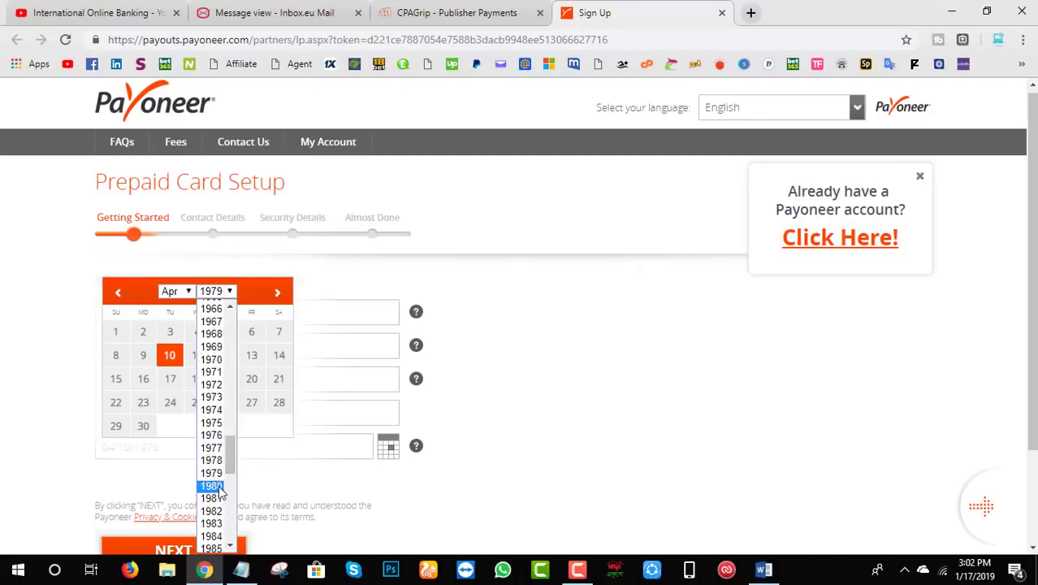
{"action": "left_click", "coordinate": [211, 485]}
{"action": "left_click", "coordinate": [387, 446]}
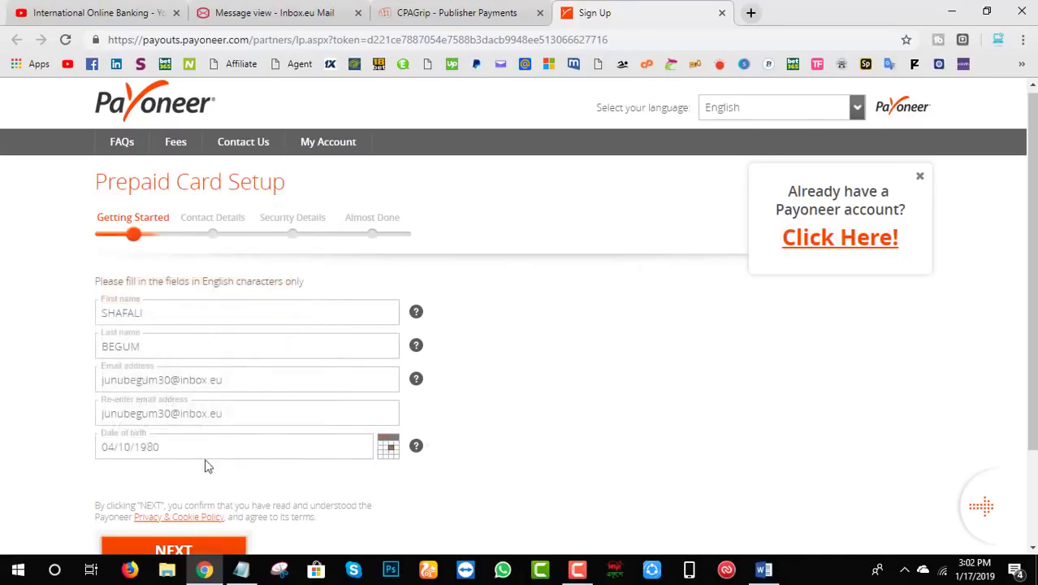
Recheck the saved notes, then submit the completed Getting Started form with NEXT.
{"action": "left_click", "coordinate": [241, 569]}
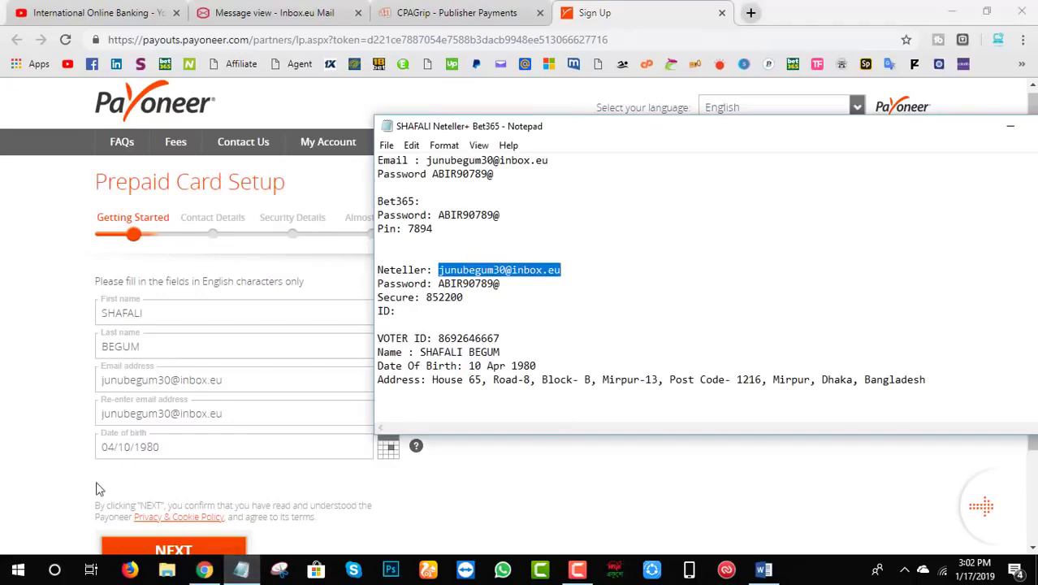
{"action": "left_click", "coordinate": [272, 400]}
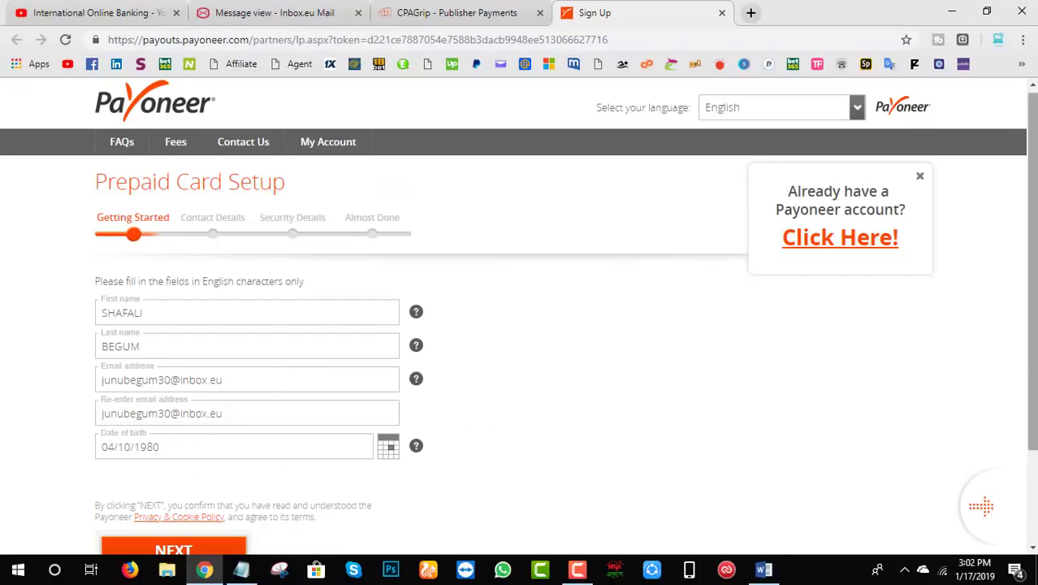
{"action": "scroll", "coordinate": [220, 475], "scroll_direction": "down", "scroll_amount": 2}
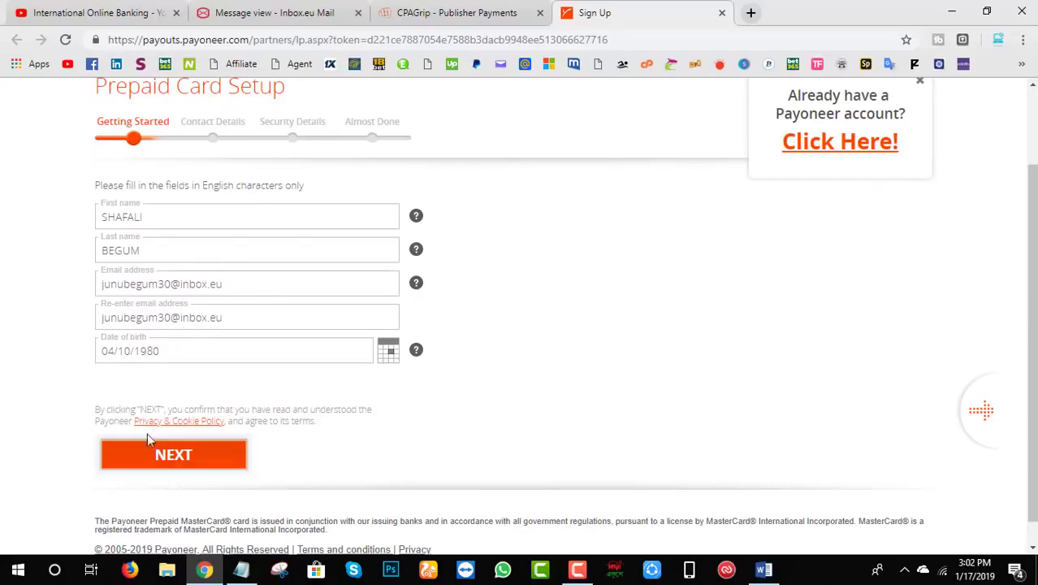
{"action": "left_click", "coordinate": [160, 457]}
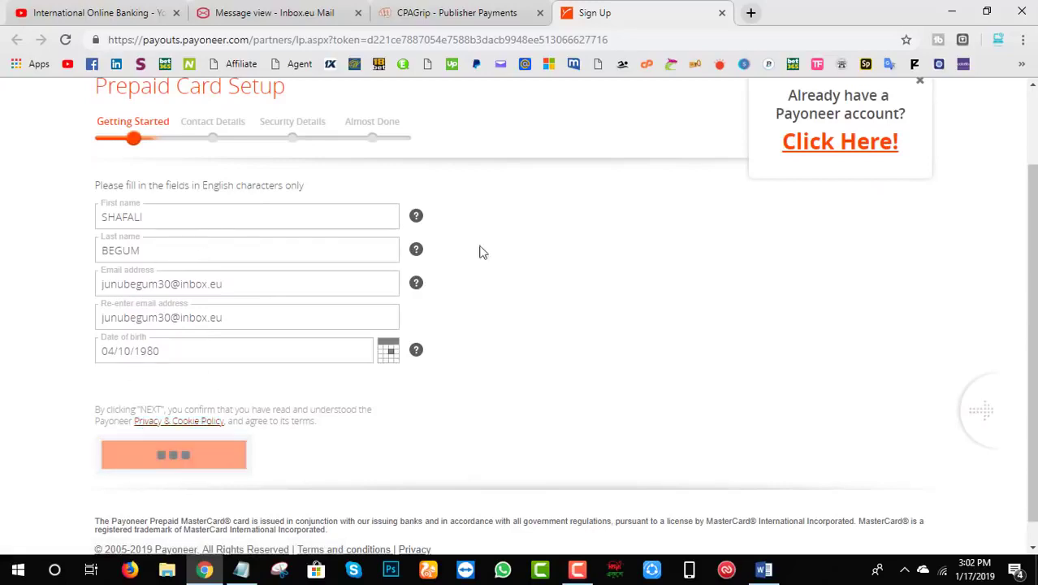
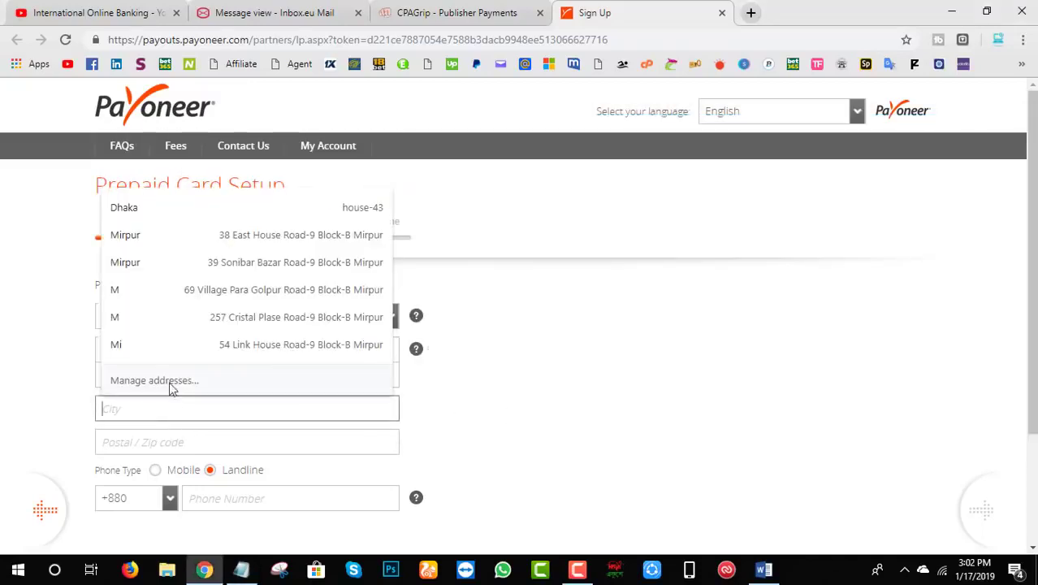
Fill contact details with city Mirpur, postal code 1216 and a mobile phone number, then submit.
{"action": "left_click", "coordinate": [163, 240]}
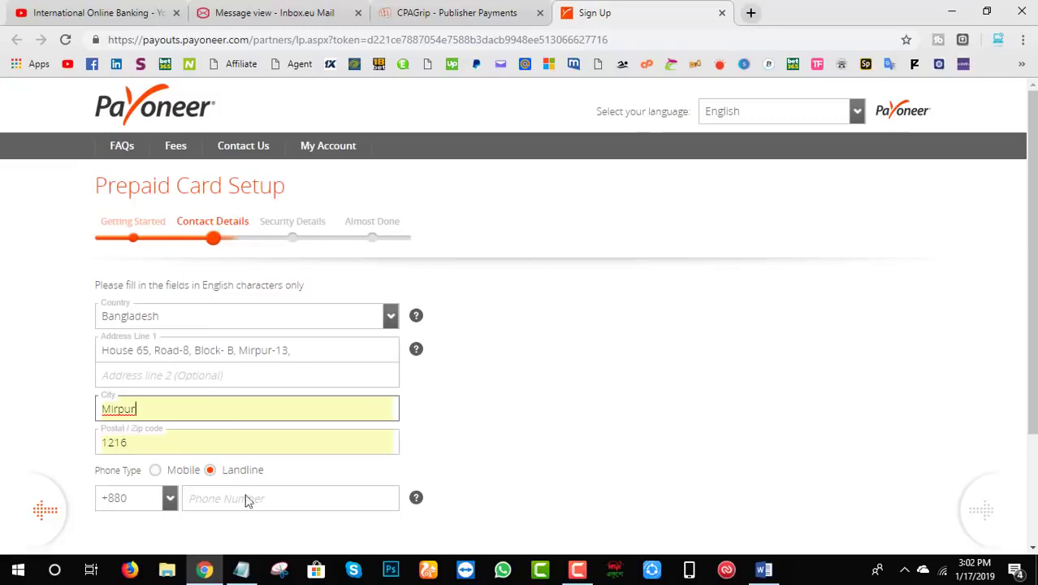
{"action": "left_click", "coordinate": [155, 470]}
{"action": "left_click", "coordinate": [240, 501]}
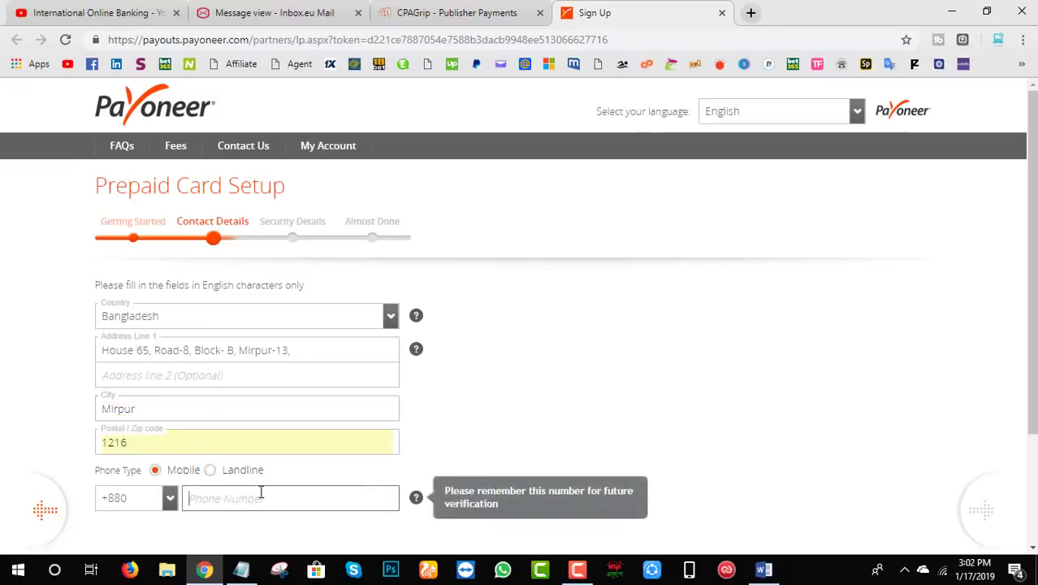
{"action": "type", "text": "16287766"}
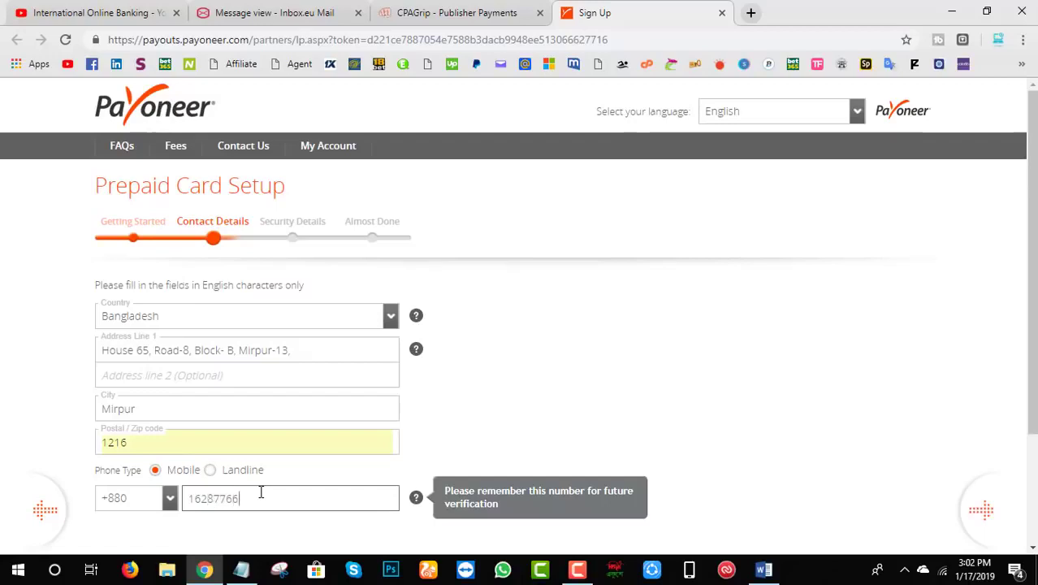
{"action": "left_click", "coordinate": [678, 359]}
{"action": "scroll", "coordinate": [678, 359], "scroll_direction": "down", "scroll_amount": 2}
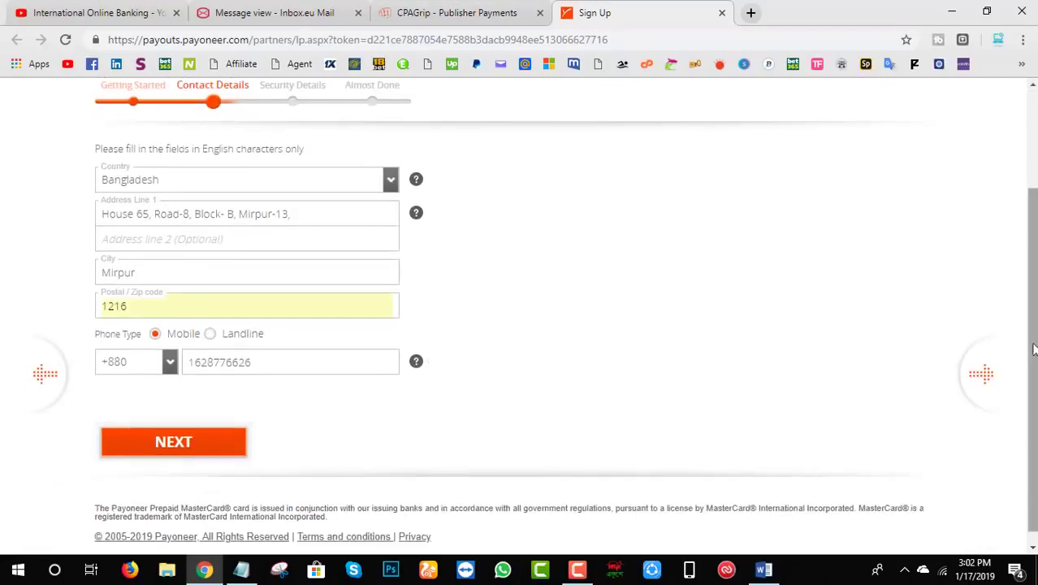
{"action": "left_click", "coordinate": [137, 440]}
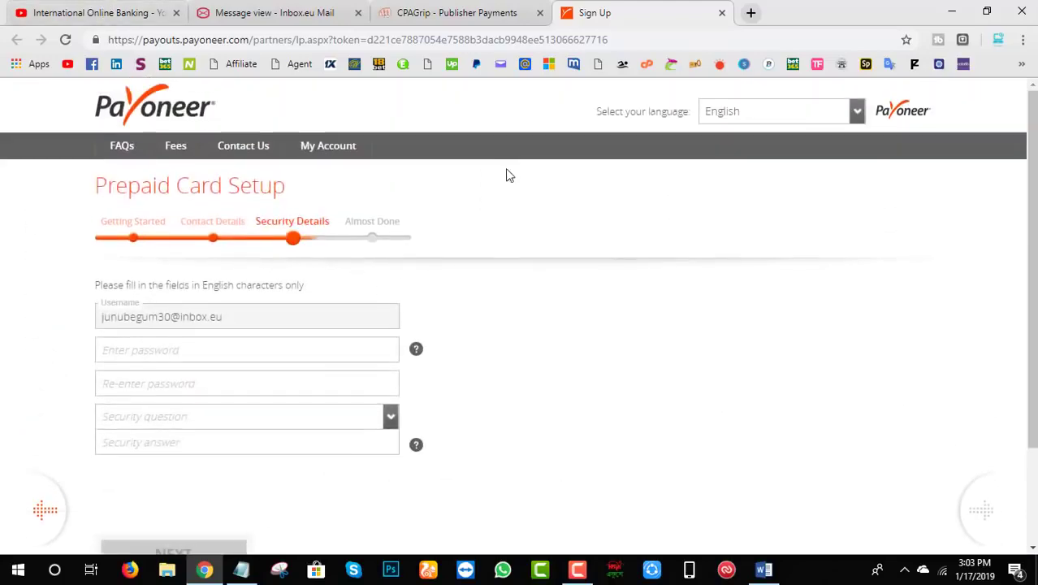
Start the Security Details password entry and bring up the notes file with the account details.
{"action": "scroll", "coordinate": [731, 195], "scroll_direction": "down", "scroll_amount": 2}
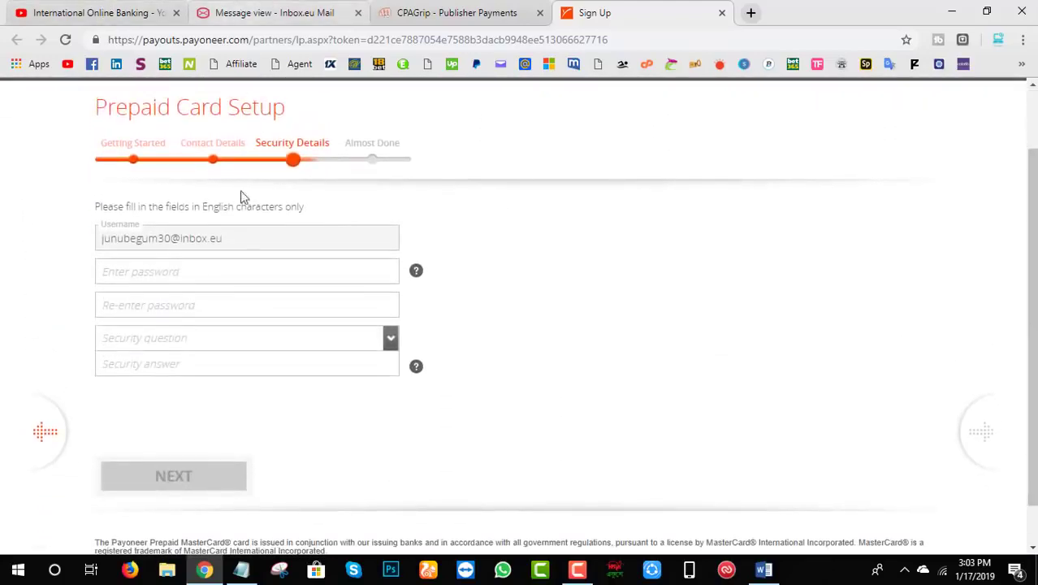
{"action": "left_click", "coordinate": [184, 271]}
{"action": "left_click", "coordinate": [255, 574]}
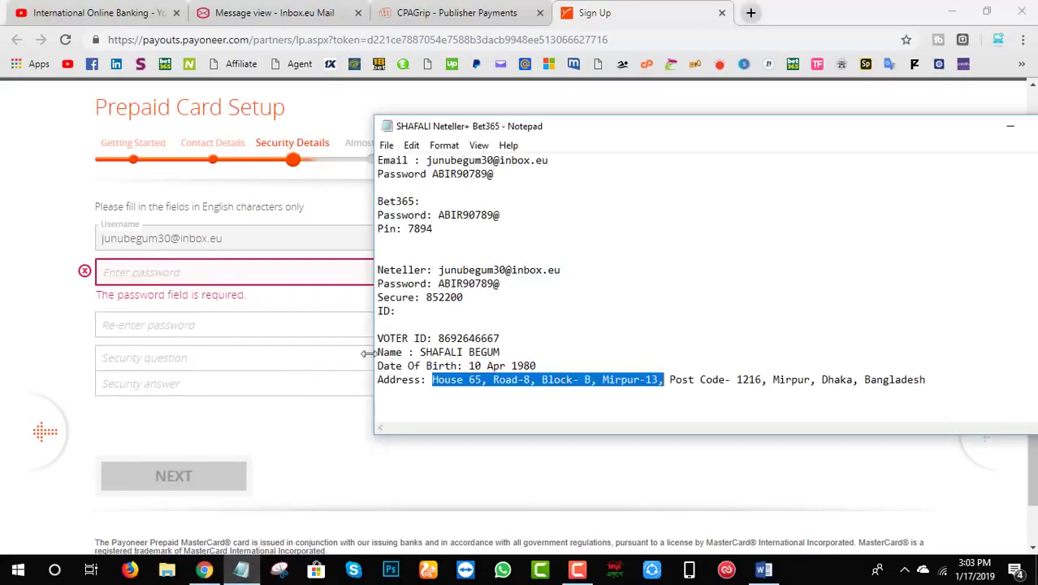
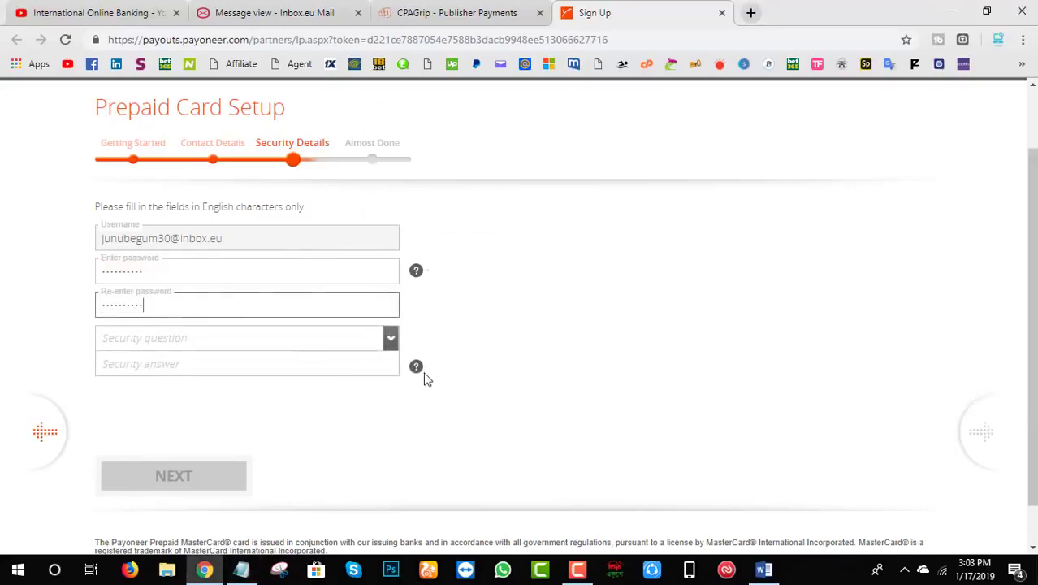
Choose the 'What is the name of your first school?' security question, enter the security answer, and submit.
{"action": "left_click", "coordinate": [234, 344]}
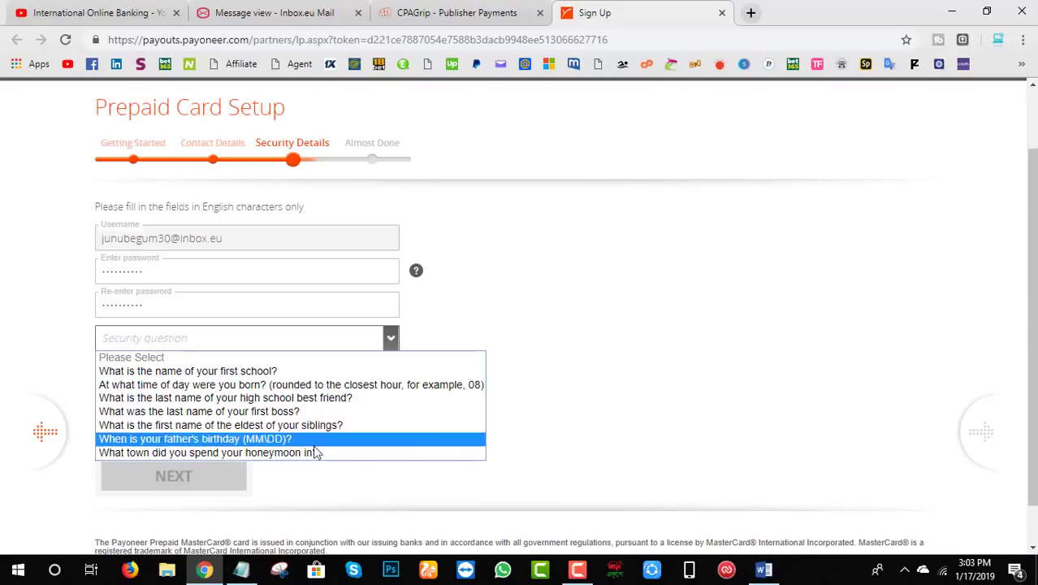
{"action": "left_click", "coordinate": [269, 373]}
{"action": "left_click", "coordinate": [187, 366]}
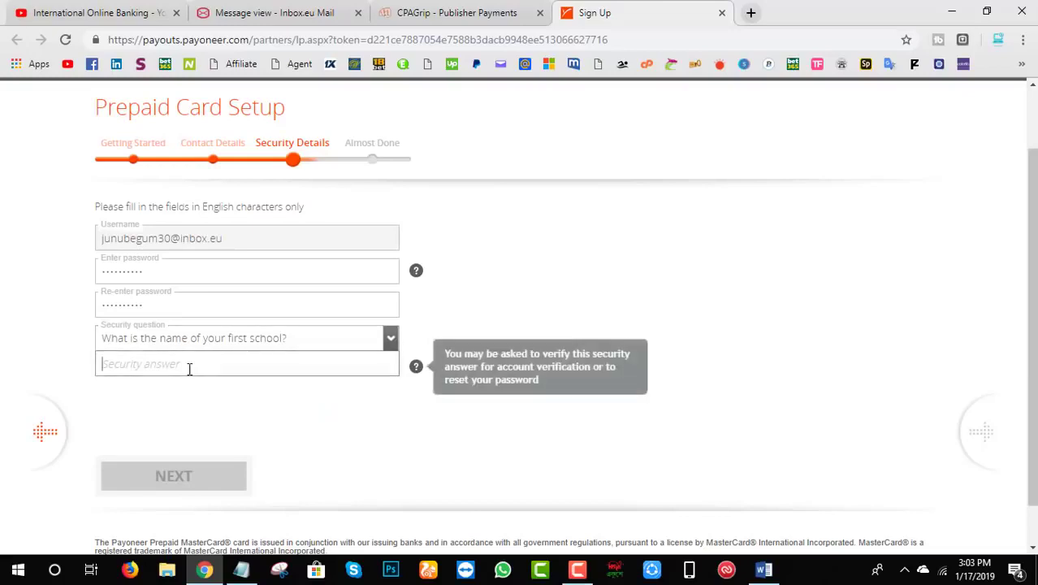
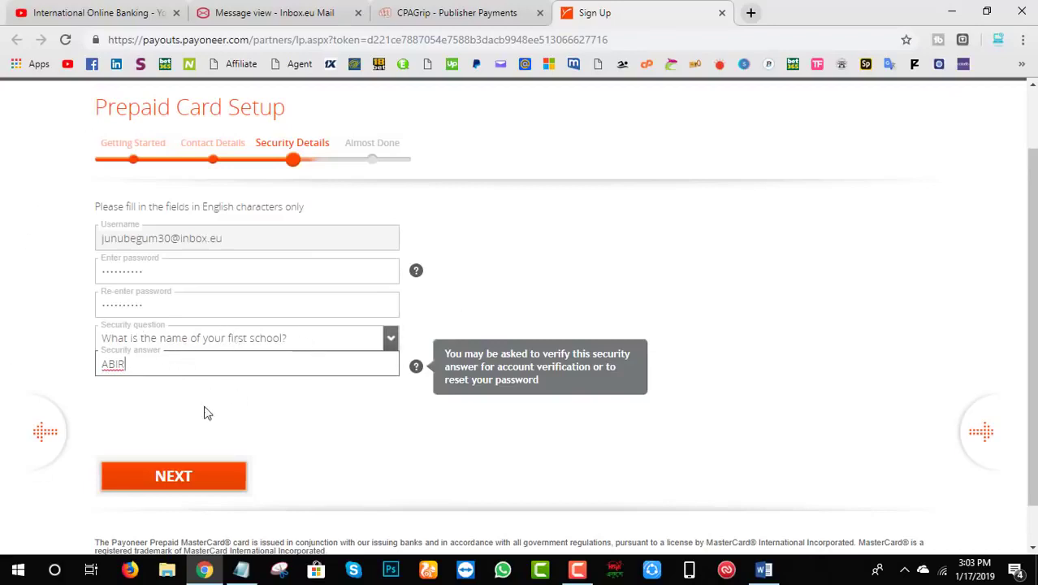
{"action": "left_click", "coordinate": [162, 479]}
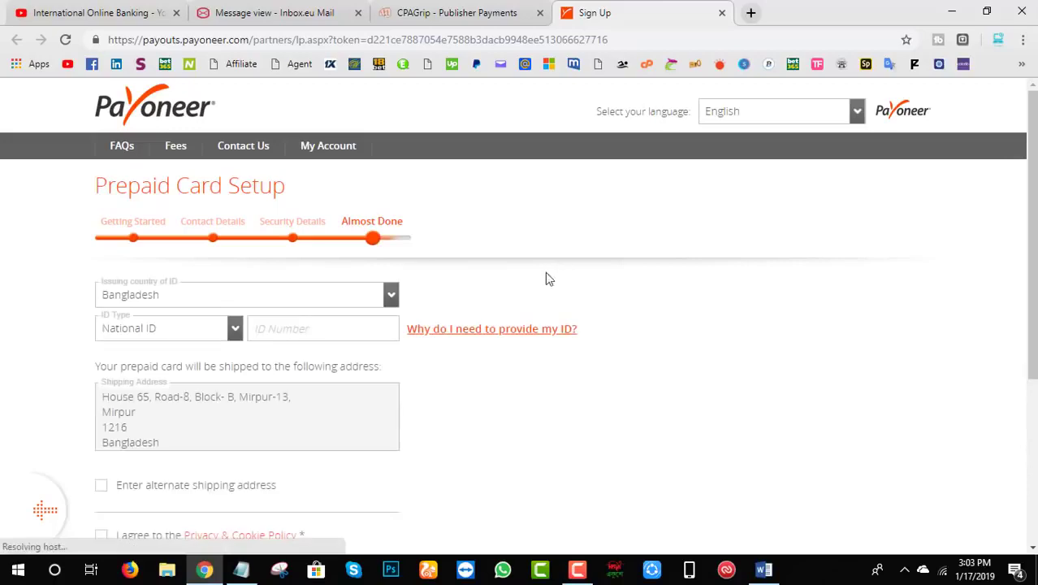
Keep National ID as the ID type, focus the ID Number field, and bring up the Notepad account notes.
{"action": "left_click", "coordinate": [195, 329]}
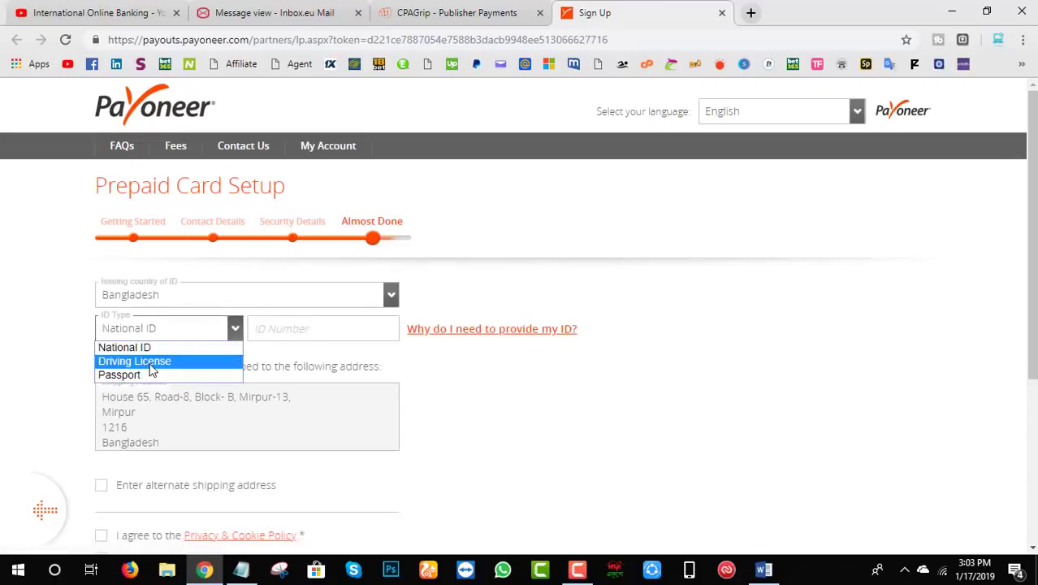
{"action": "left_click", "coordinate": [509, 398]}
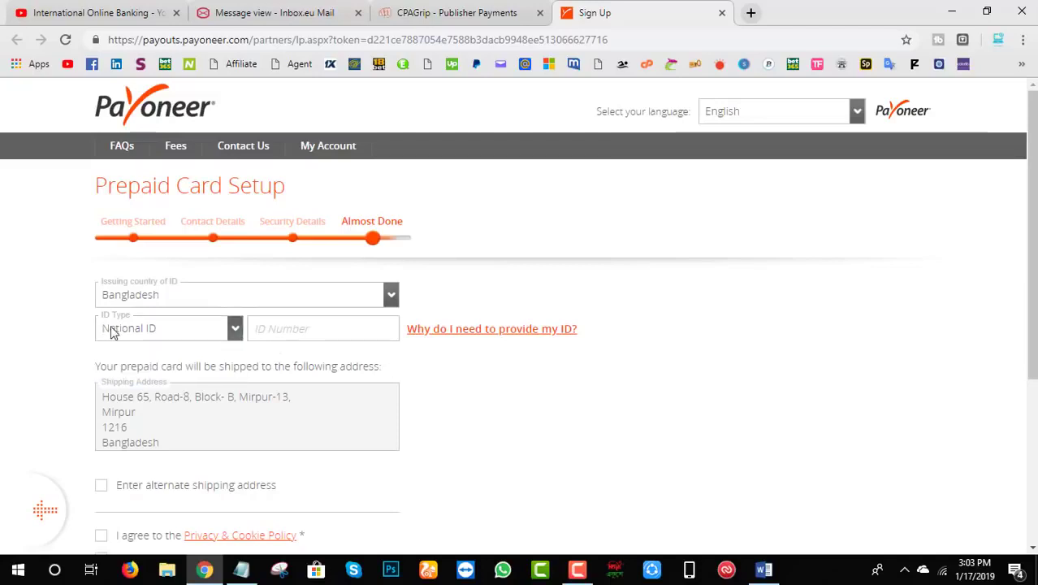
{"action": "left_click", "coordinate": [301, 329]}
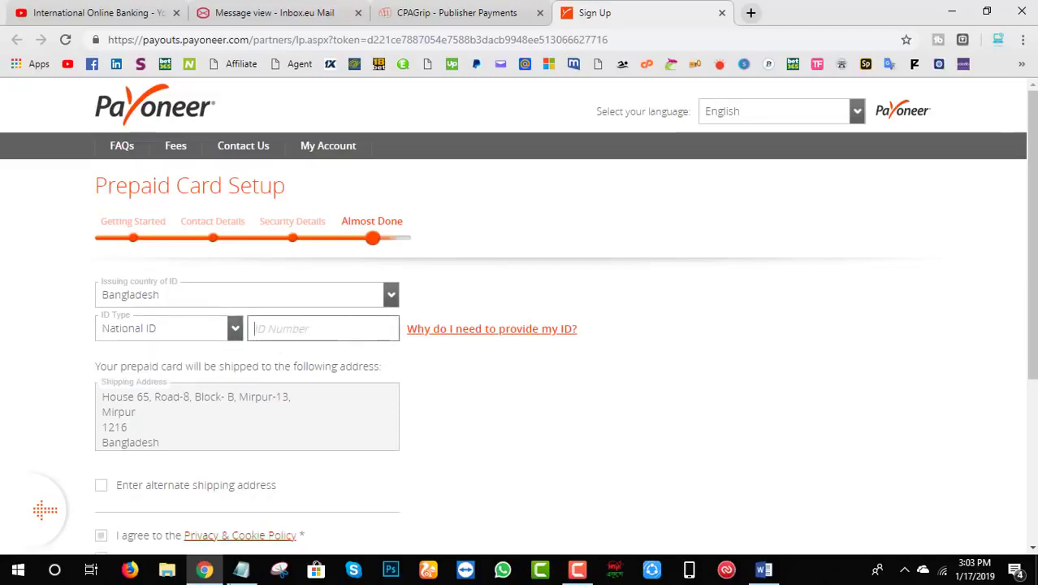
{"action": "left_click", "coordinate": [241, 571]}
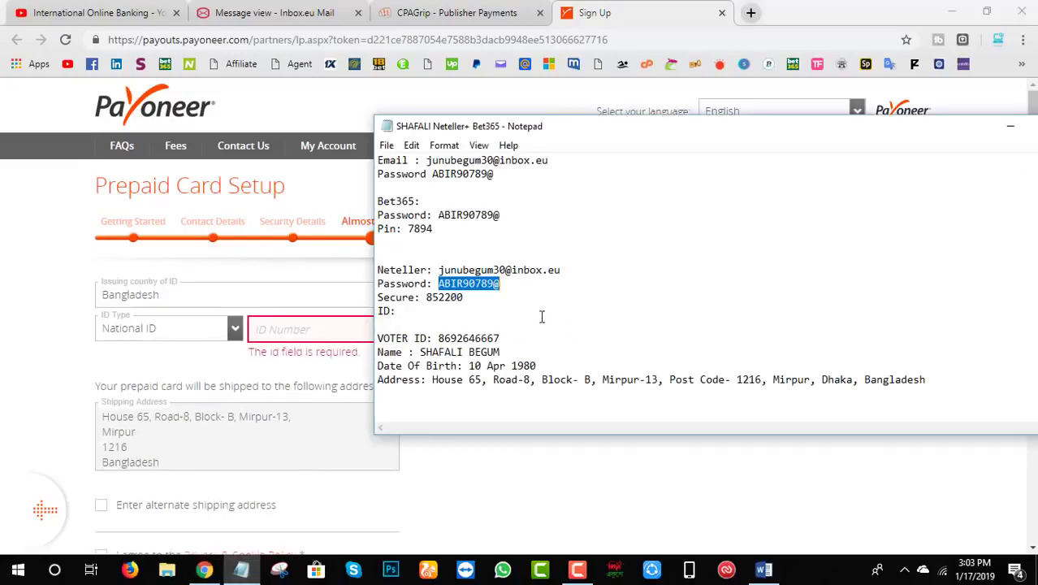
Copy the voter ID number from the Notepad notes into Payoneer's ID Number field.
{"action": "double_click", "coordinate": [460, 338]}
{"action": "key", "text": "ctrl+c"}
{"action": "left_click", "coordinate": [279, 325]}
{"action": "key", "text": "ctrl+v"}
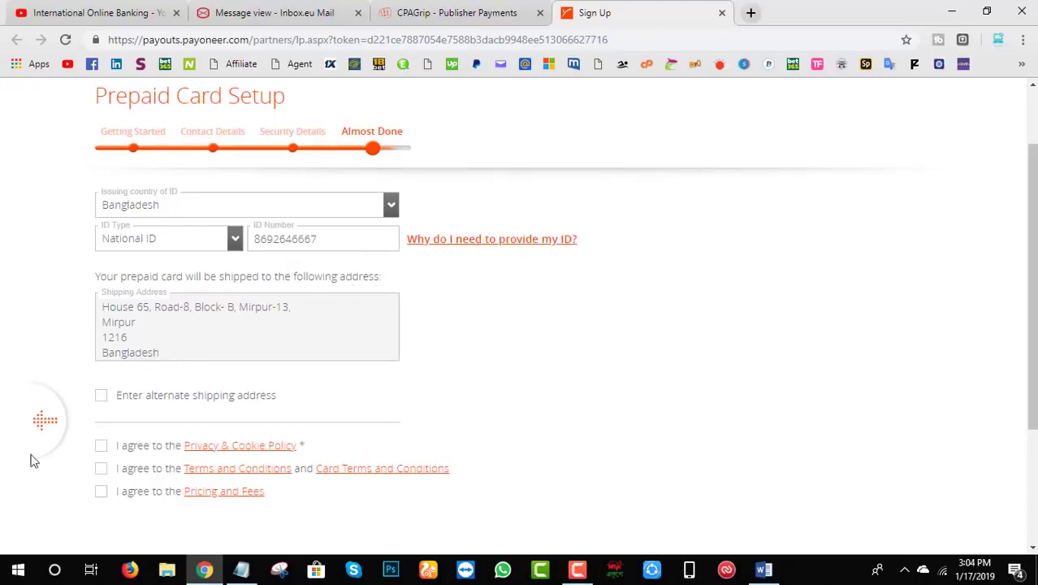
Review the shipping address and leave 'Enter alternate shipping address' unchecked.
{"action": "mouse_move", "coordinate": [101, 321]}
{"action": "left_mouse_down"}
{"action": "mouse_move", "coordinate": [116, 318]}
{"action": "mouse_move", "coordinate": [164, 357]}
{"action": "mouse_move", "coordinate": [93, 322]}
{"action": "mouse_move", "coordinate": [182, 355]}
{"action": "mouse_move", "coordinate": [134, 354]}
{"action": "mouse_move", "coordinate": [102, 302]}
{"action": "left_mouse_up"}
{"action": "left_click", "coordinate": [183, 355]}
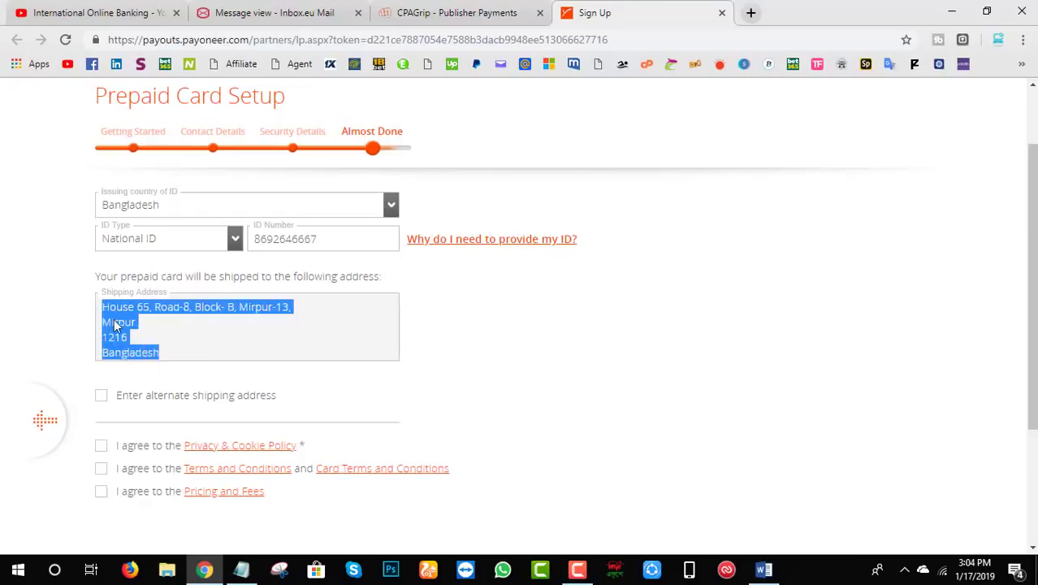
{"action": "left_click", "coordinate": [99, 156]}
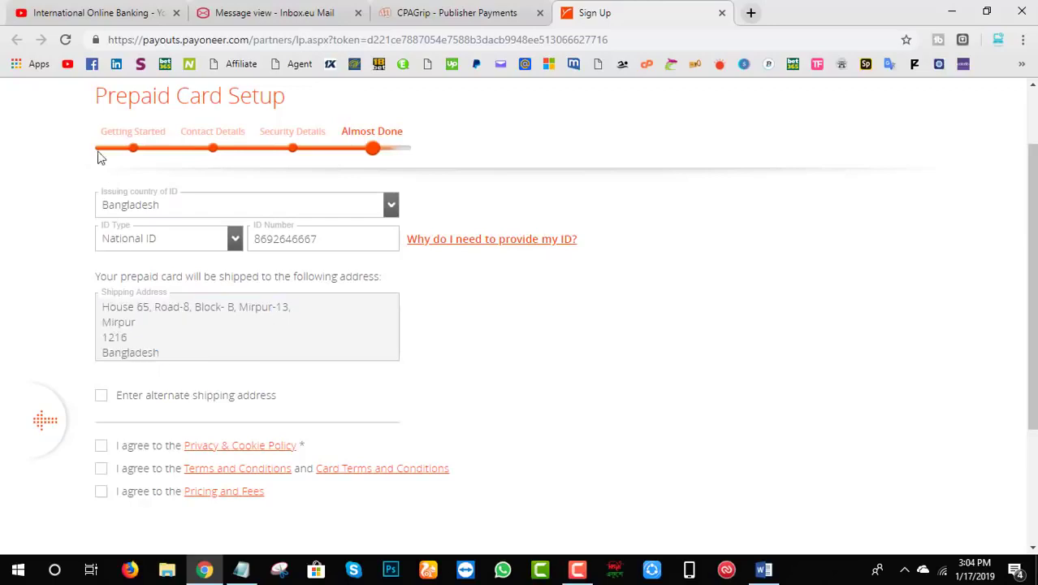
{"action": "left_click", "coordinate": [100, 397]}
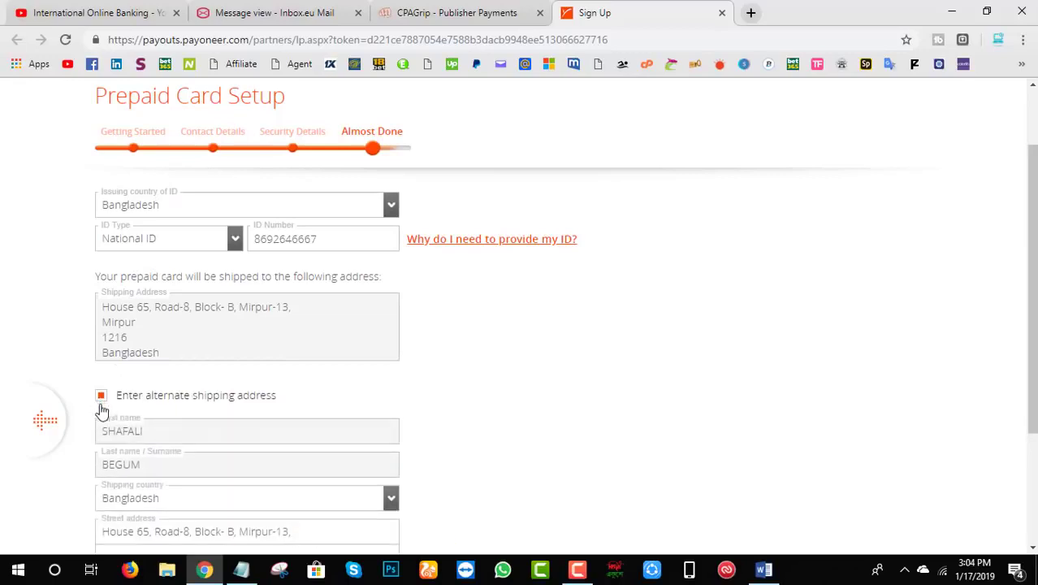
{"action": "scroll", "coordinate": [487, 341], "scroll_direction": "down", "scroll_amount": 2}
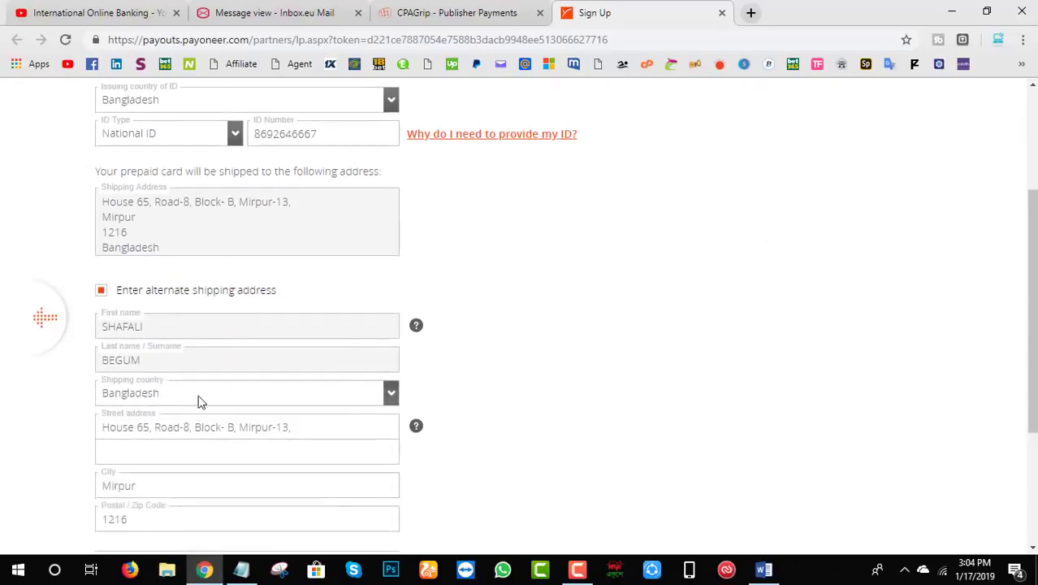
{"action": "left_click", "coordinate": [100, 290]}
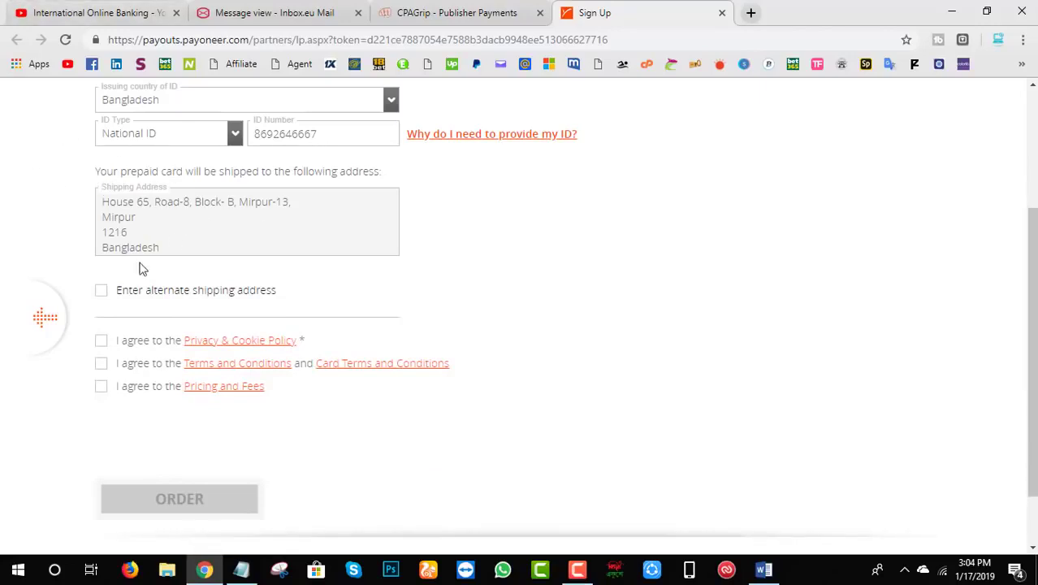
{"action": "left_click_drag", "start_coordinate": [100, 203], "coordinate": [218, 255]}
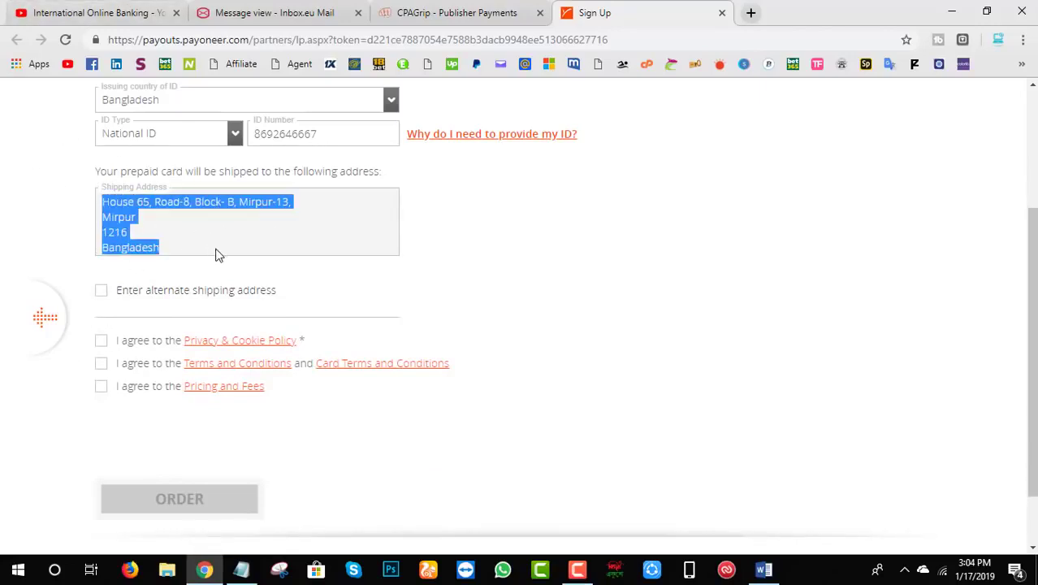
{"action": "left_click", "coordinate": [217, 255]}
{"action": "scroll", "coordinate": [1007, 288], "scroll_direction": "up", "scroll_amount": 1}
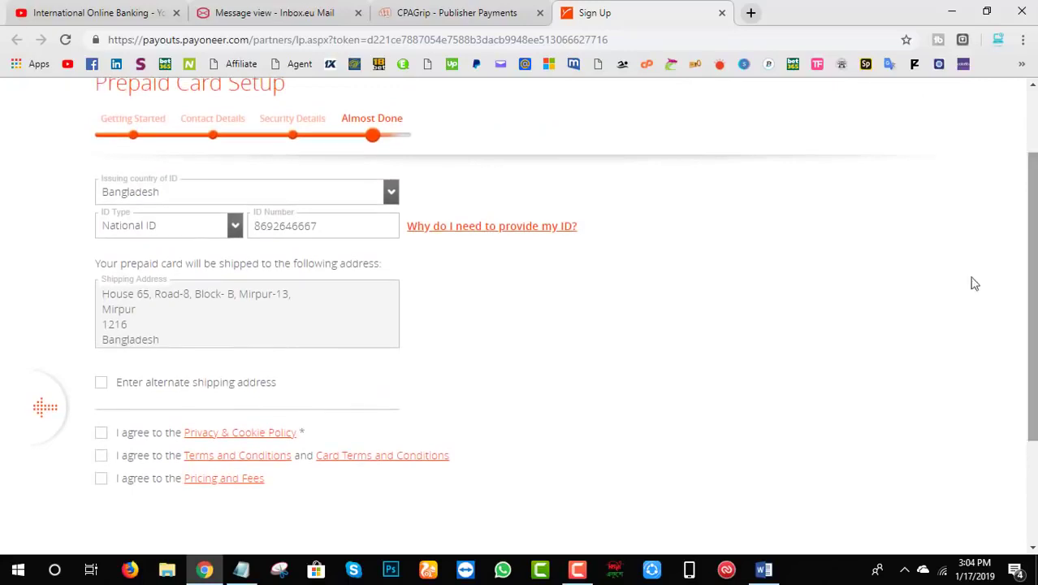
Agree to the Privacy & Cookie Policy, Terms and Conditions, and Pricing and Fees, then place the order.
{"action": "left_click", "coordinate": [103, 434]}
{"action": "left_click", "coordinate": [102, 457]}
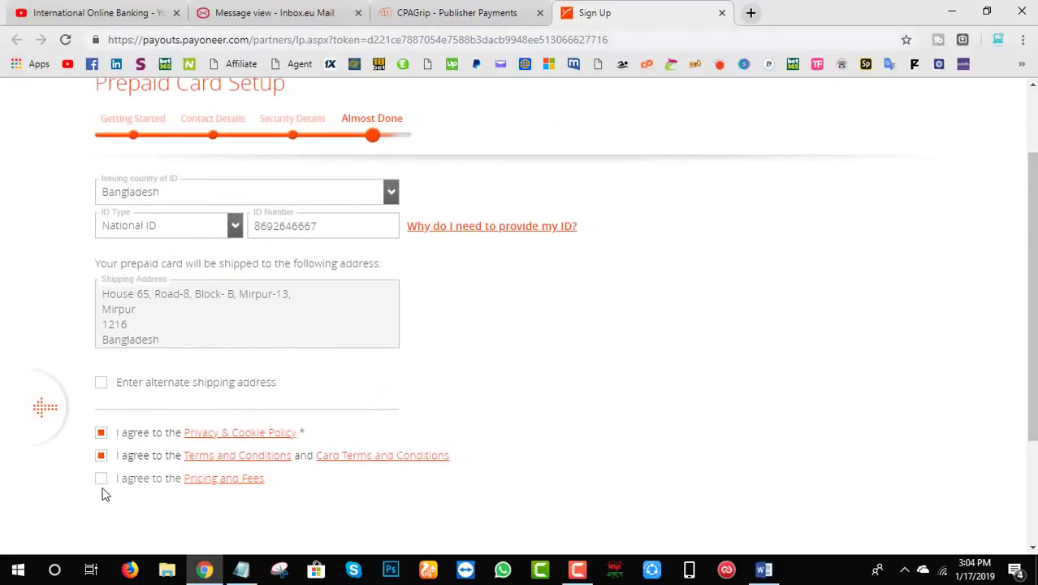
{"action": "left_click", "coordinate": [100, 479]}
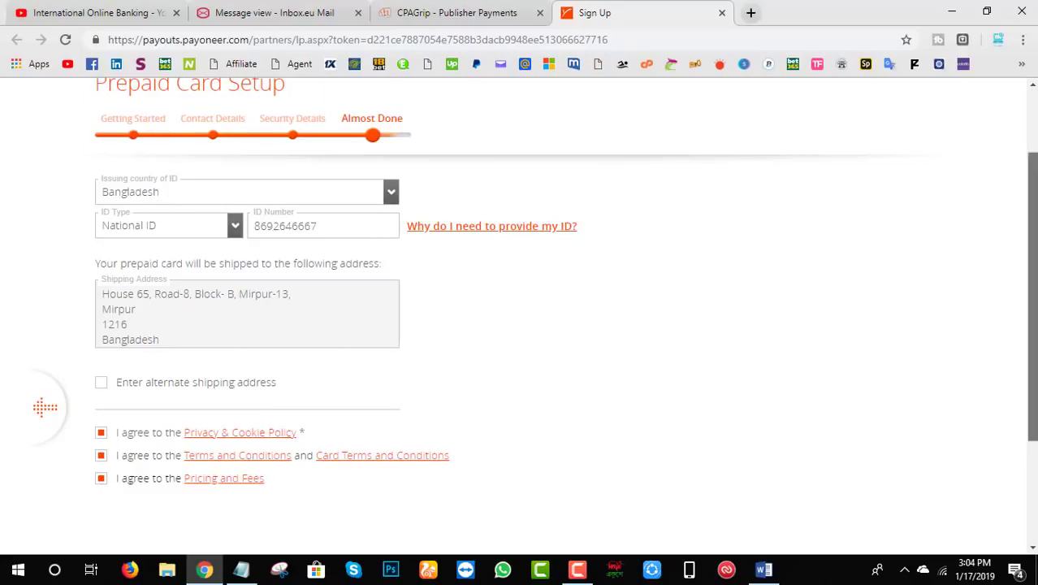
{"action": "scroll", "coordinate": [357, 268], "scroll_direction": "down", "scroll_amount": 2}
{"action": "left_click", "coordinate": [177, 438]}
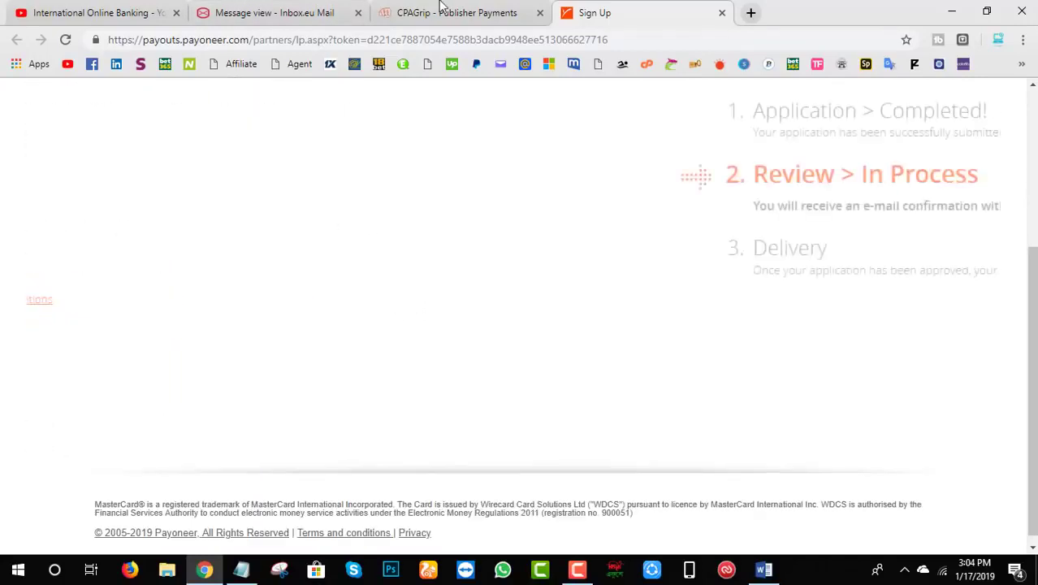
Review the Congratulations page, then open the Payoneer login page via My Account.
{"action": "scroll", "coordinate": [566, 221], "scroll_direction": "up", "scroll_amount": 4}
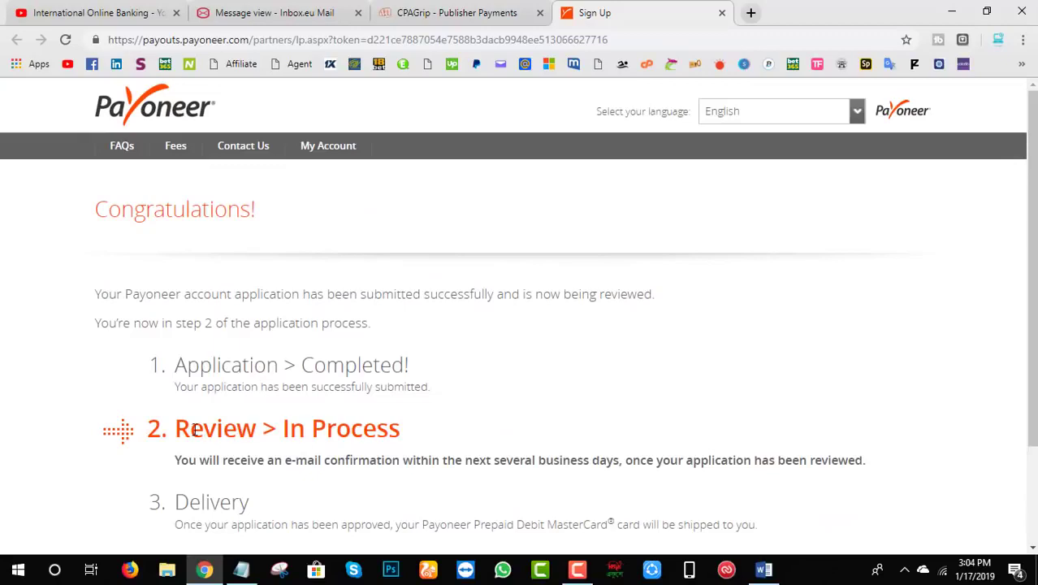
{"action": "scroll", "coordinate": [451, 437], "scroll_direction": "down", "scroll_amount": 2}
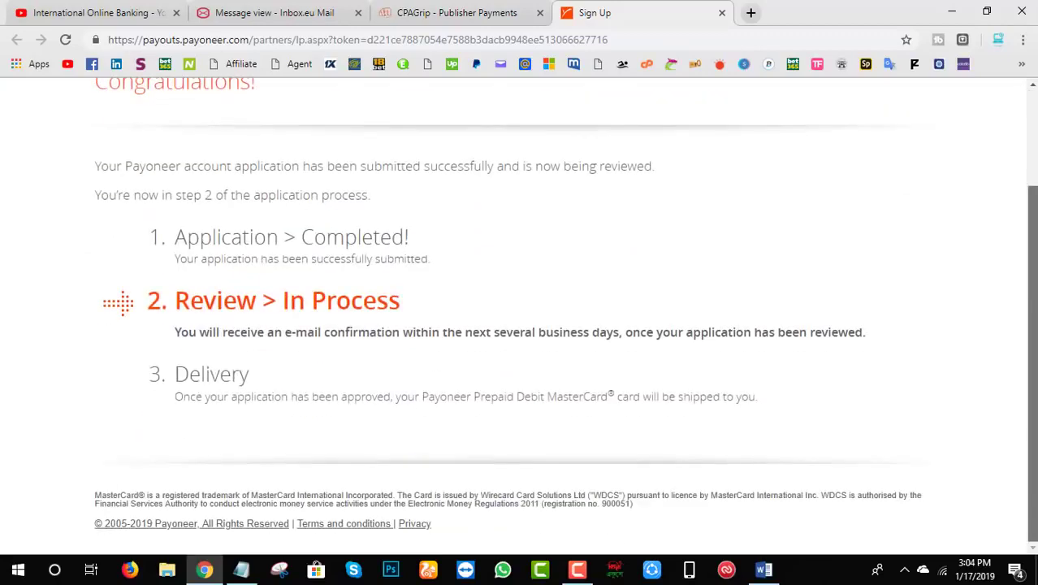
{"action": "scroll", "coordinate": [945, 195], "scroll_direction": "up", "scroll_amount": 2}
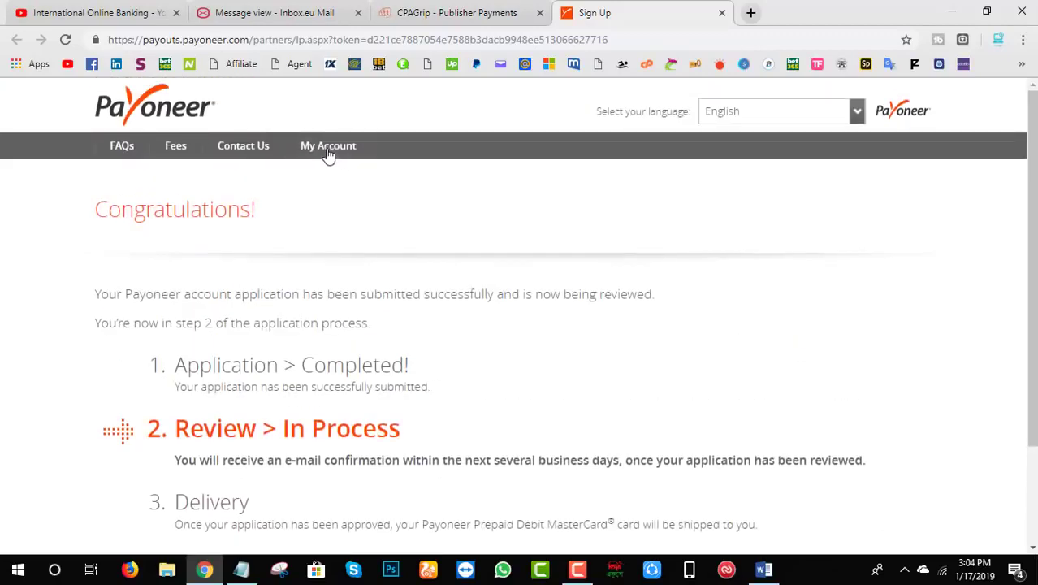
{"action": "left_click", "coordinate": [342, 156]}
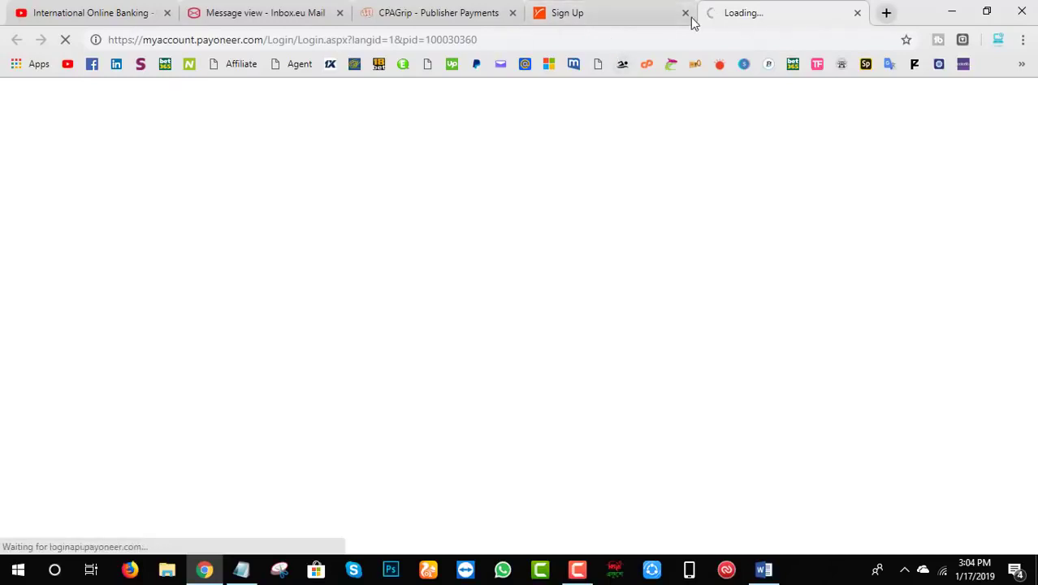
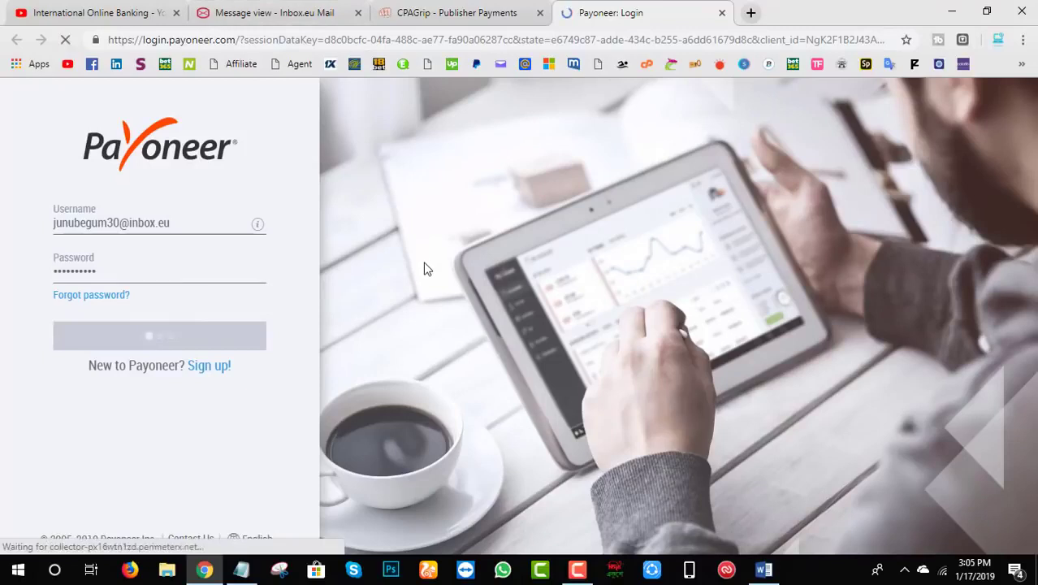
Confirm CPAGrip saved the Payoneer (Prepaid MasterCard) payment details, then return to the Payoneer login page.
{"action": "left_click", "coordinate": [511, 8]}
{"action": "left_click", "coordinate": [630, 9]}
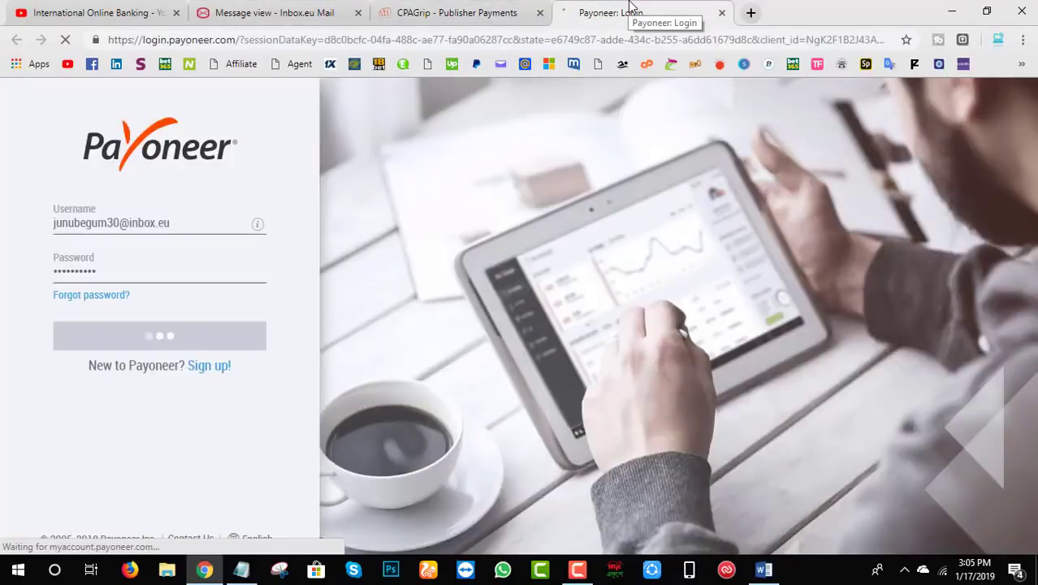
{"action": "left_click", "coordinate": [479, 13]}
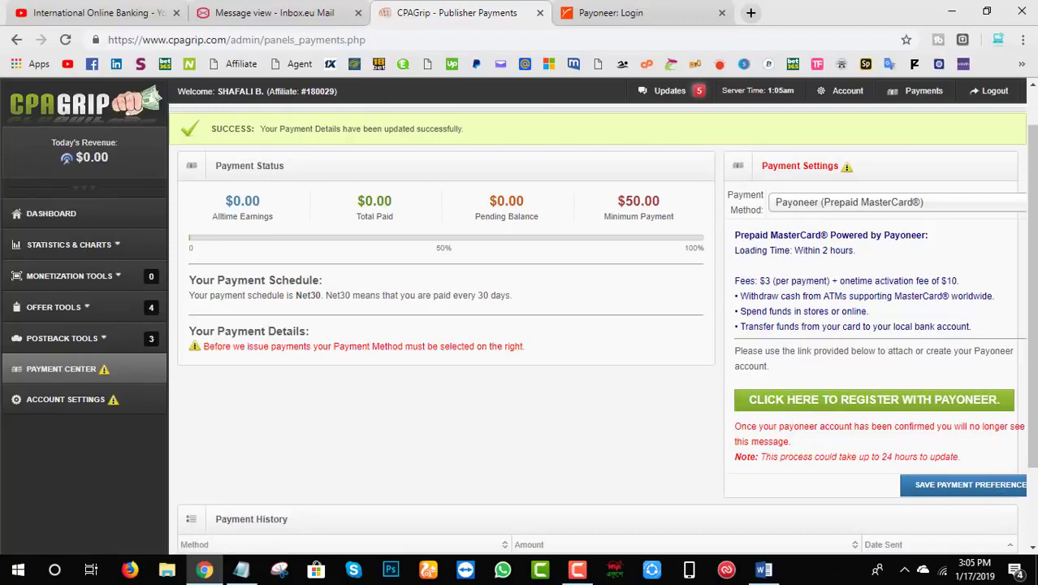
{"action": "left_click", "coordinate": [666, 10]}
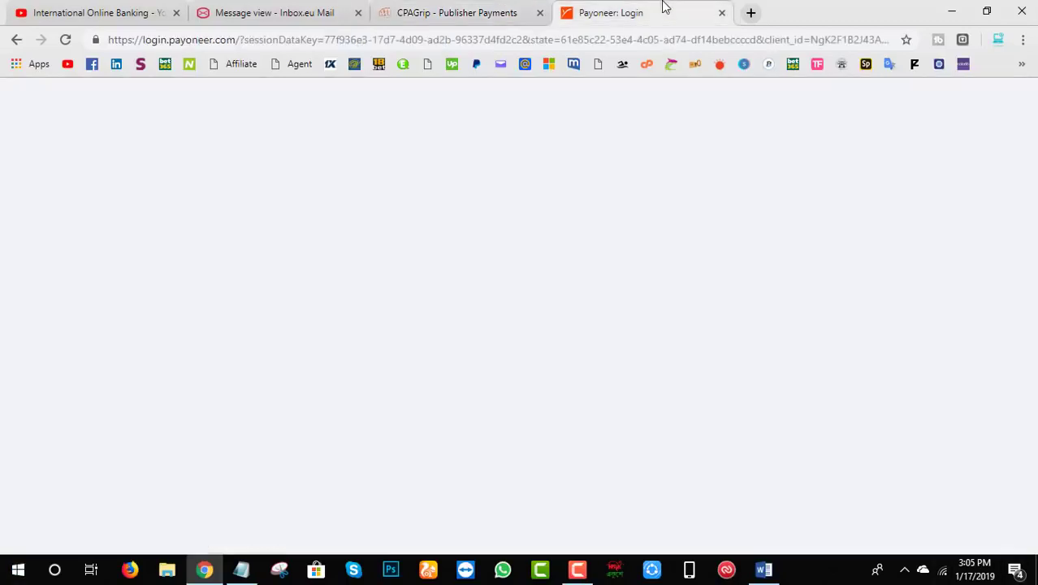
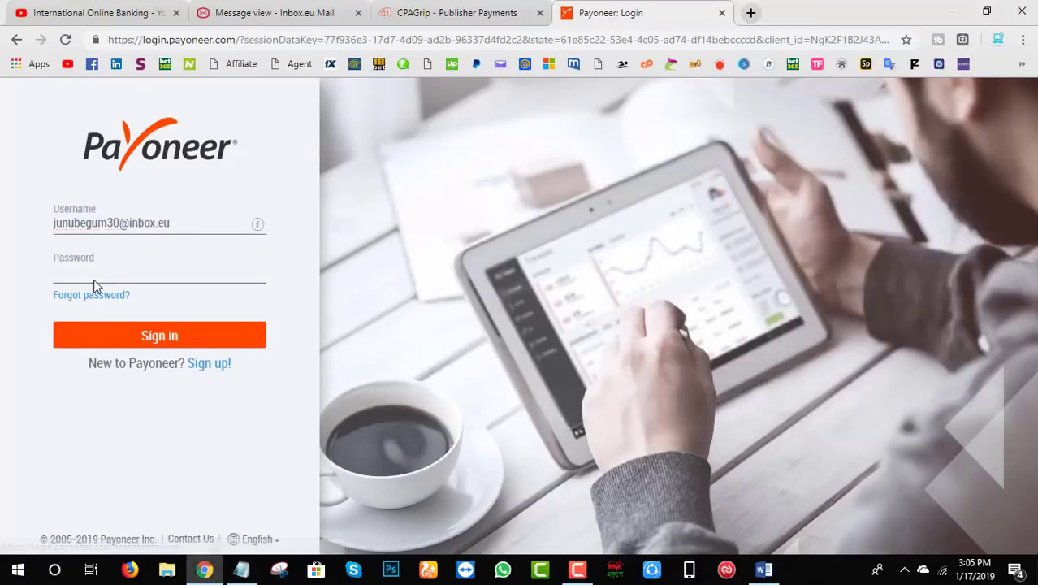
Paste the account password and sign in to Payoneer.
{"action": "key", "text": "ctrl+v"}
{"action": "left_click", "coordinate": [160, 335]}
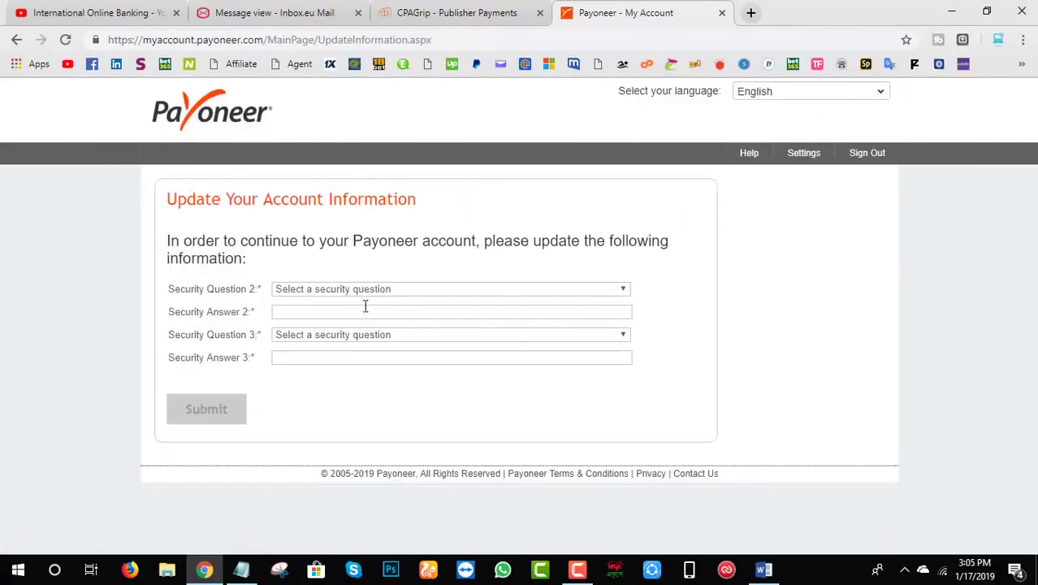
Choose the grandfather's profession and marriage-city security questions, enter the answer, and submit.
{"action": "left_click", "coordinate": [329, 289]}
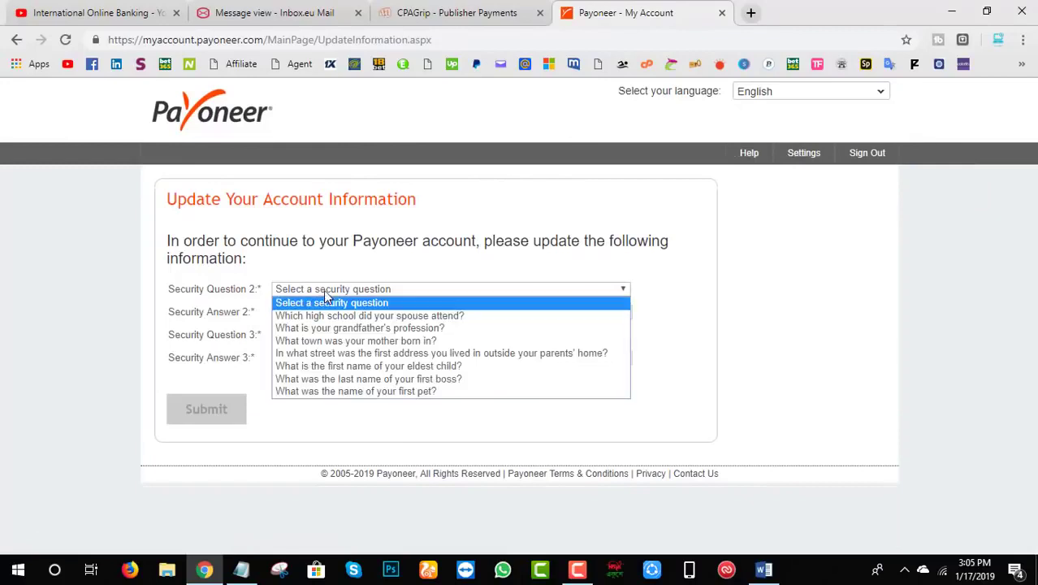
{"action": "left_click", "coordinate": [362, 328]}
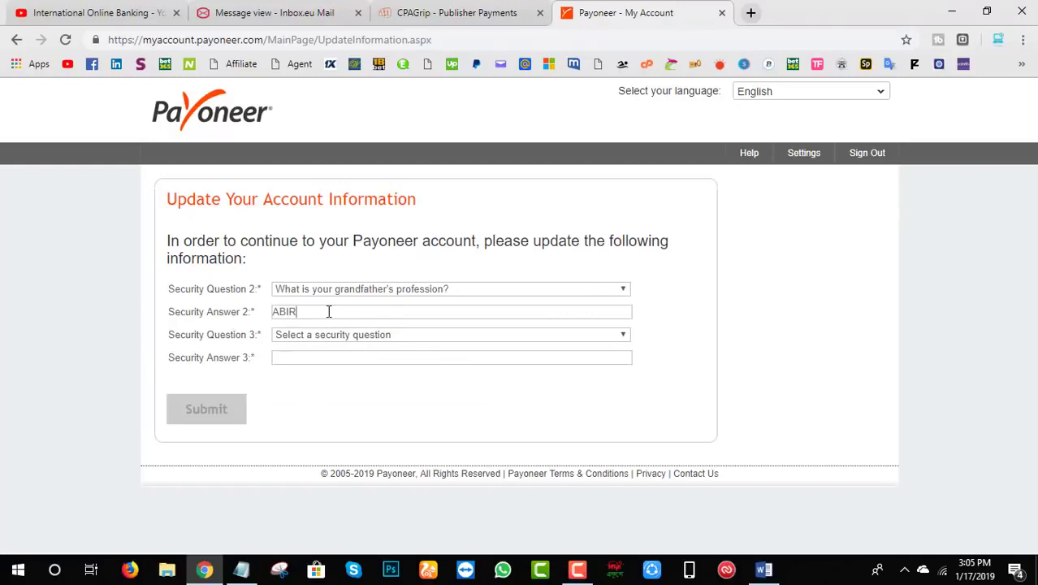
{"action": "left_click", "coordinate": [319, 335]}
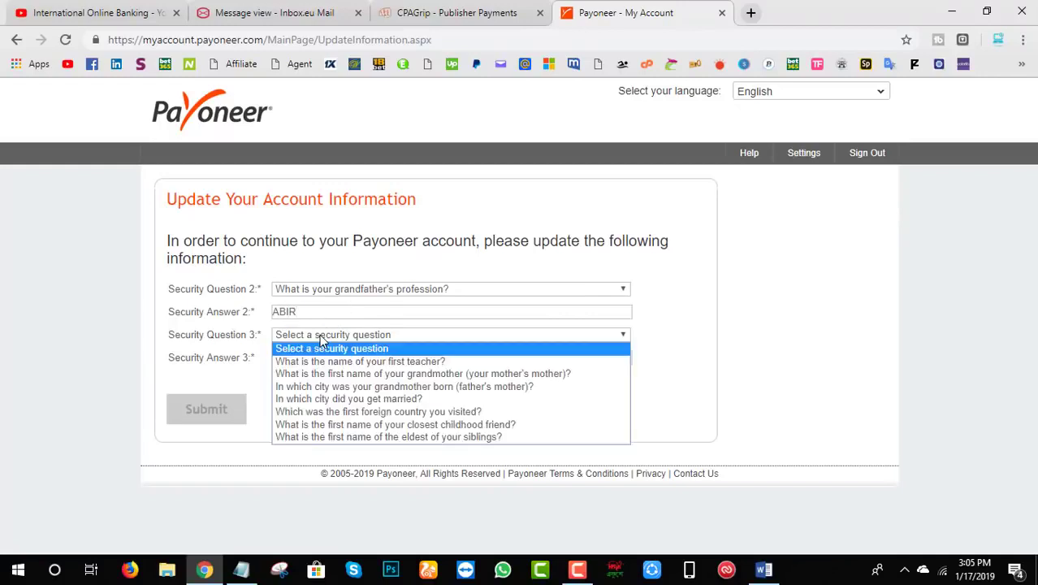
{"action": "left_click", "coordinate": [370, 399]}
{"action": "left_click", "coordinate": [317, 361]}
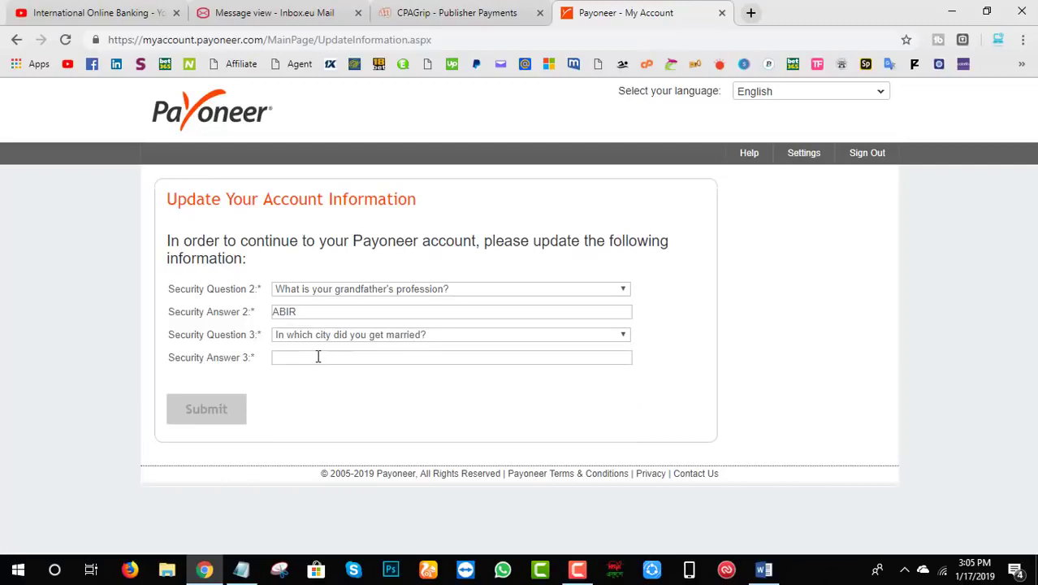
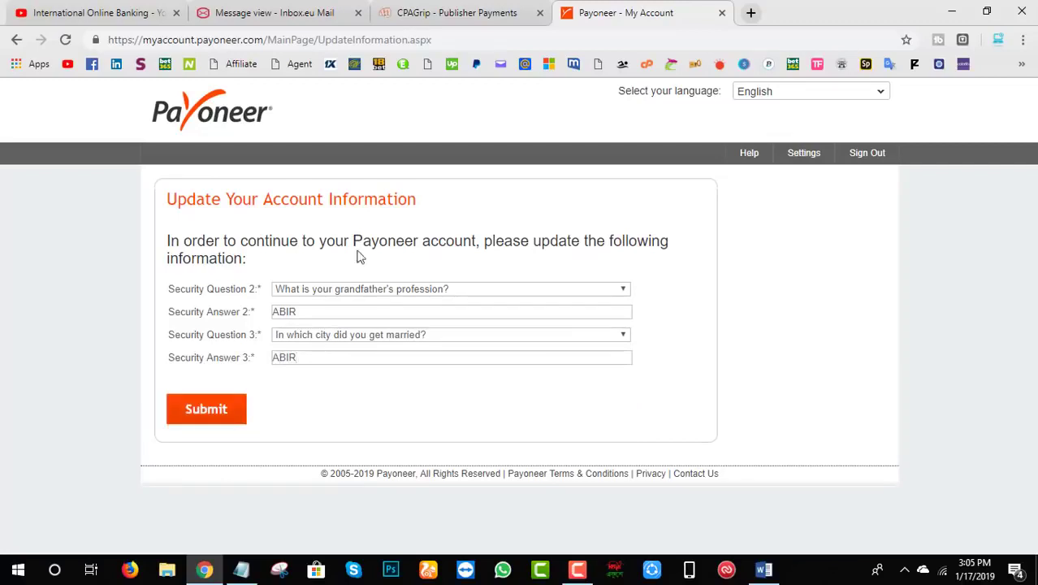
{"action": "left_click", "coordinate": [225, 412]}
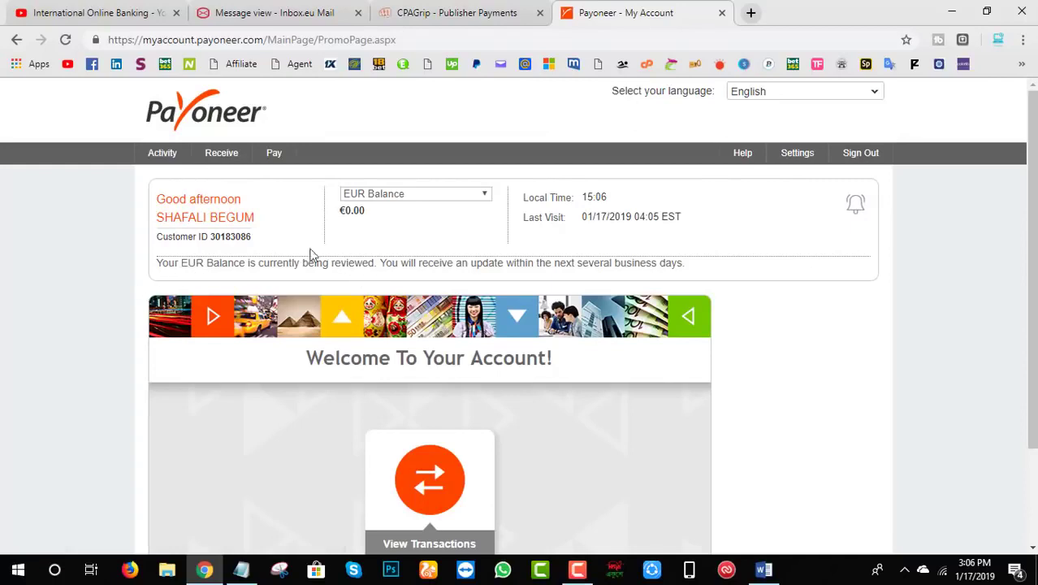
Switch the balance view from EUR to the Prepaid Card, showing $0.00.
{"action": "mouse_move", "coordinate": [1031, 225]}
{"action": "left_mouse_down"}
{"action": "mouse_move", "coordinate": [1031, 329]}
{"action": "mouse_move", "coordinate": [1032, 229]}
{"action": "left_mouse_up"}
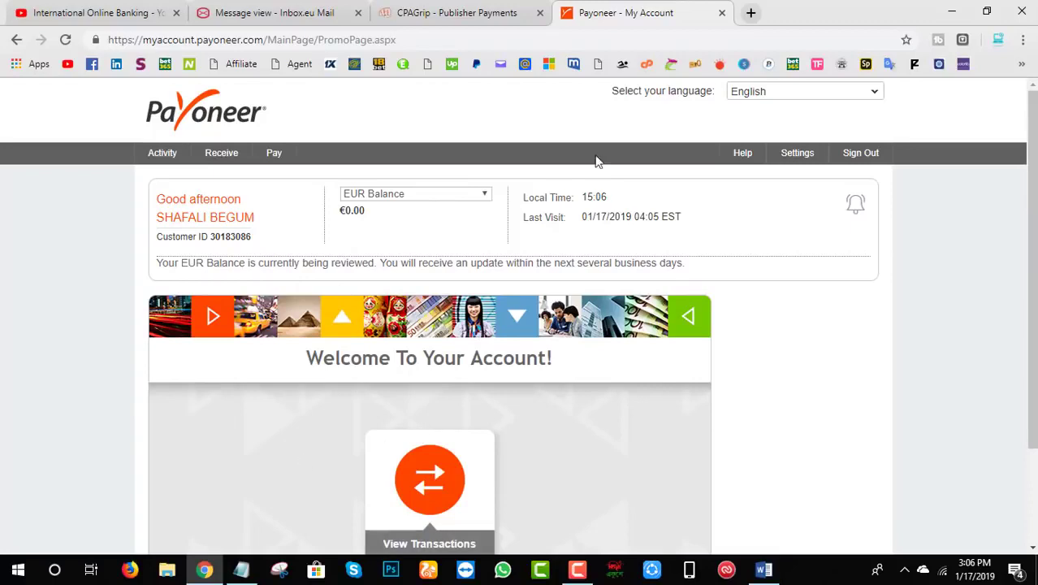
{"action": "left_click", "coordinate": [403, 194]}
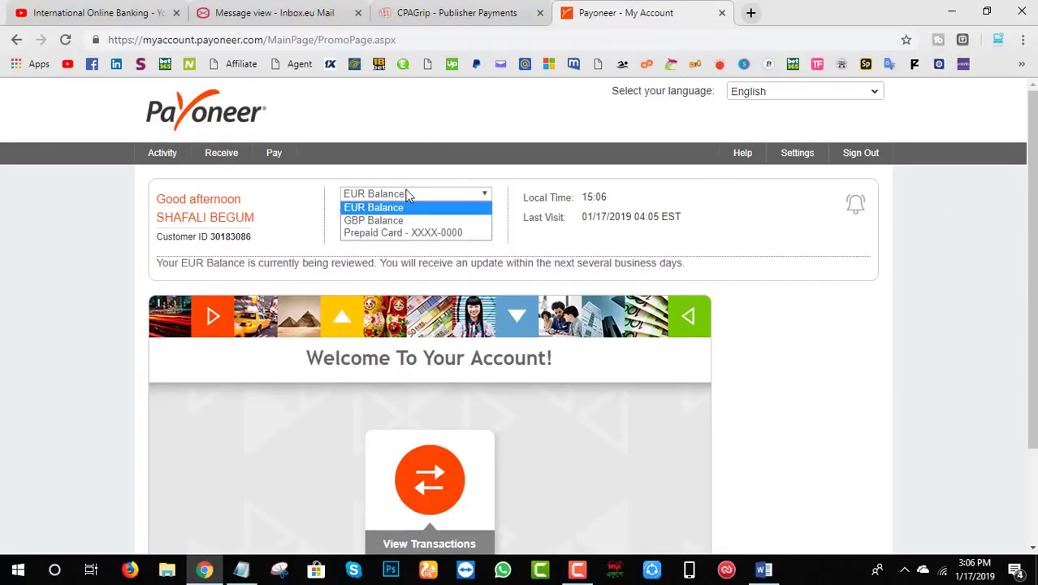
{"action": "left_click", "coordinate": [362, 233]}
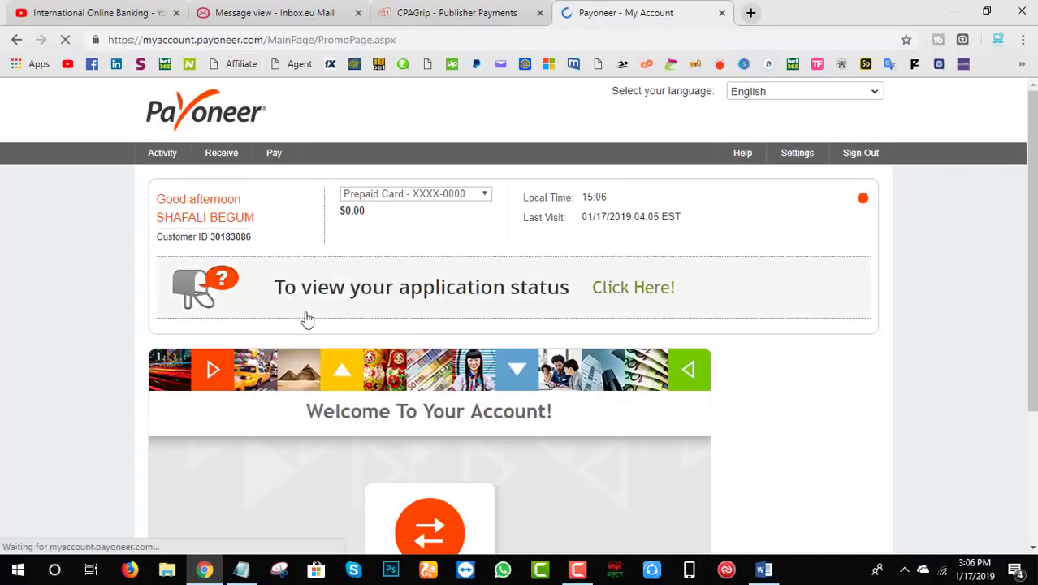
Show the prepaid card application status and review Registration, Approval, delivery and activation steps.
{"action": "left_click", "coordinate": [654, 291]}
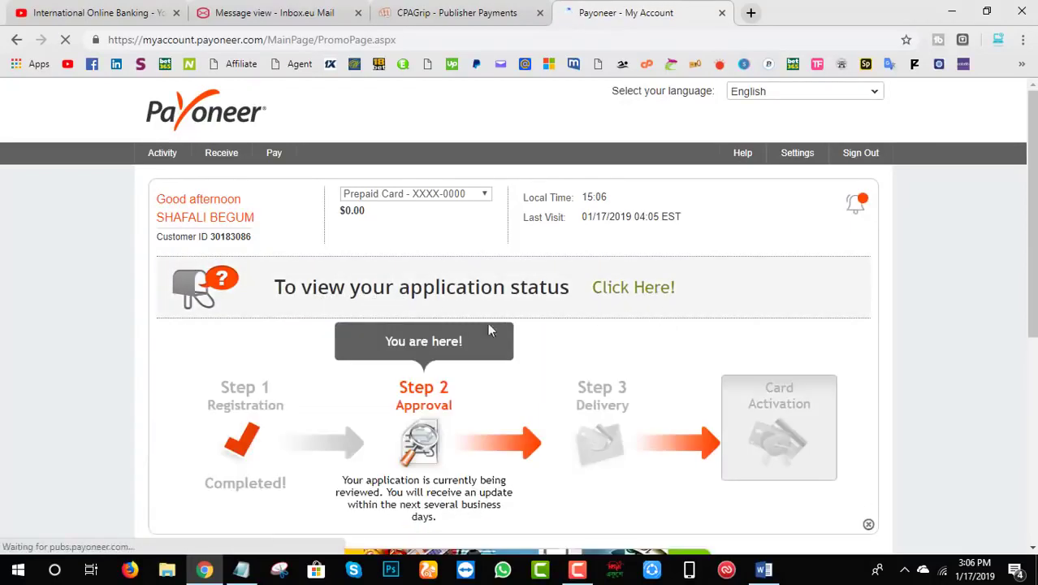
{"action": "left_click_drag", "start_coordinate": [371, 492], "coordinate": [537, 496]}
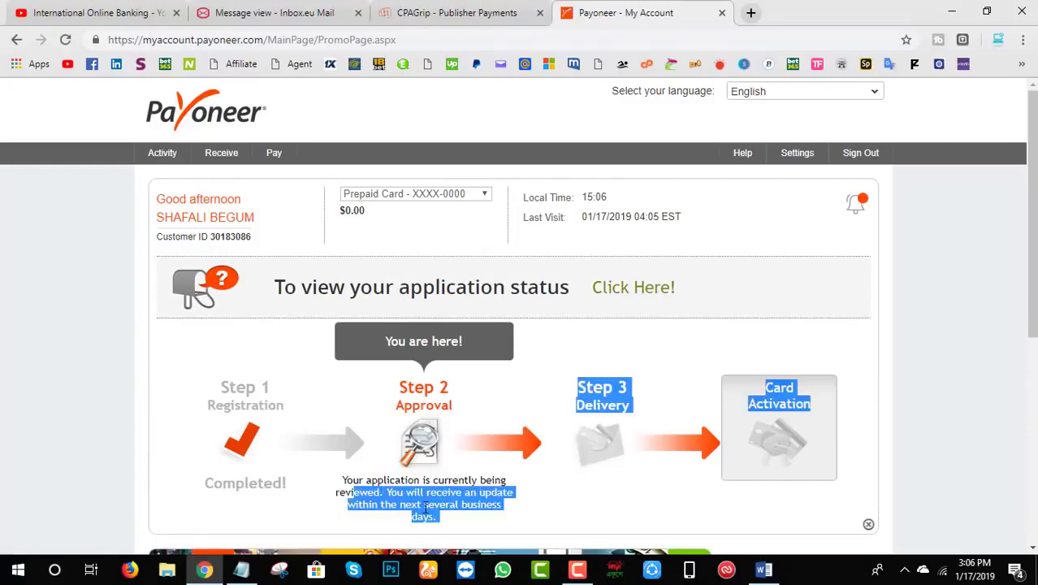
{"action": "left_click", "coordinate": [404, 492]}
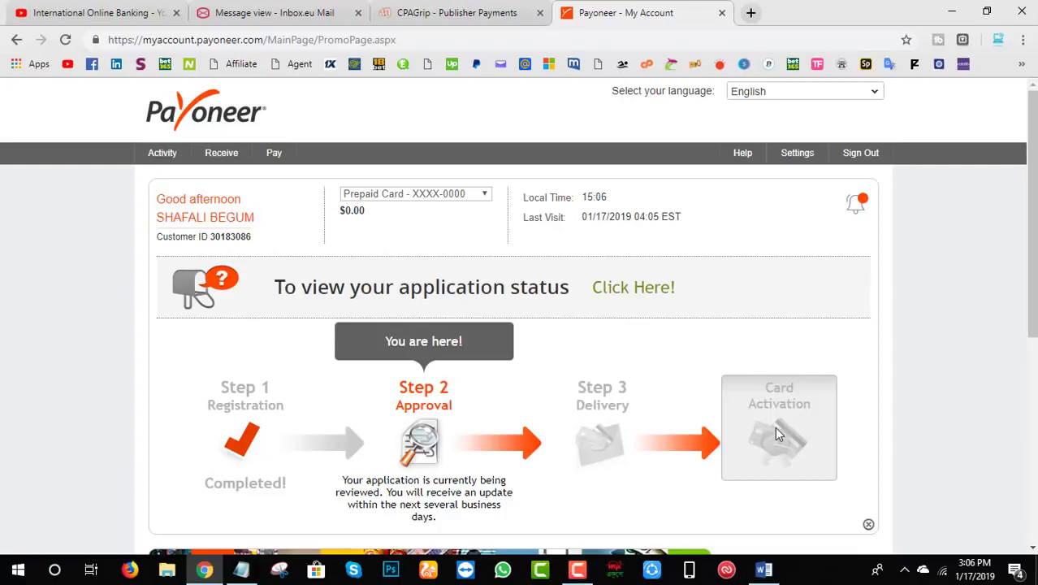
{"action": "scroll", "coordinate": [1032, 268], "scroll_direction": "down", "scroll_amount": 3}
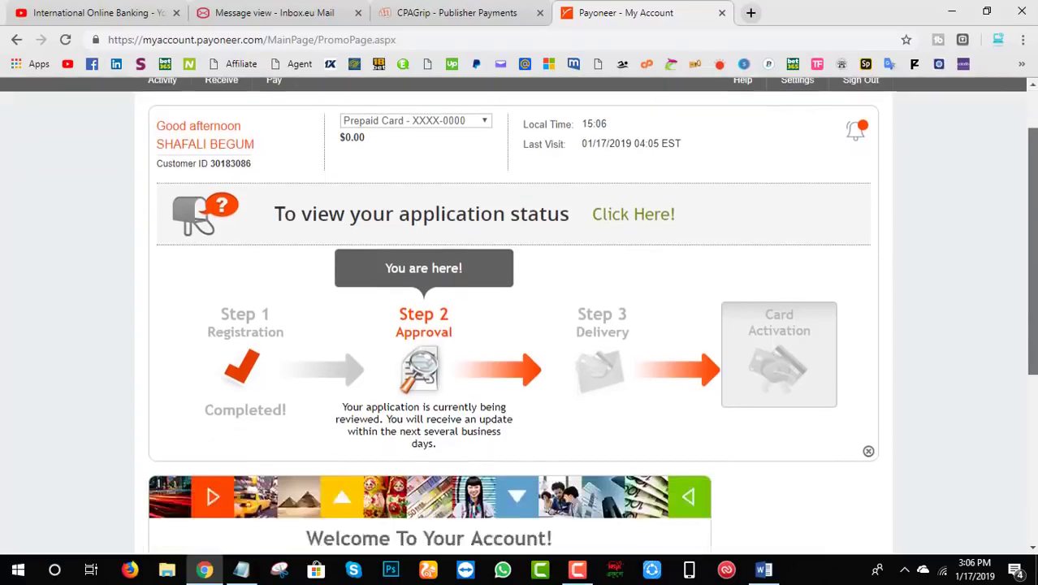
{"action": "scroll", "coordinate": [1014, 236], "scroll_direction": "up", "scroll_amount": 2}
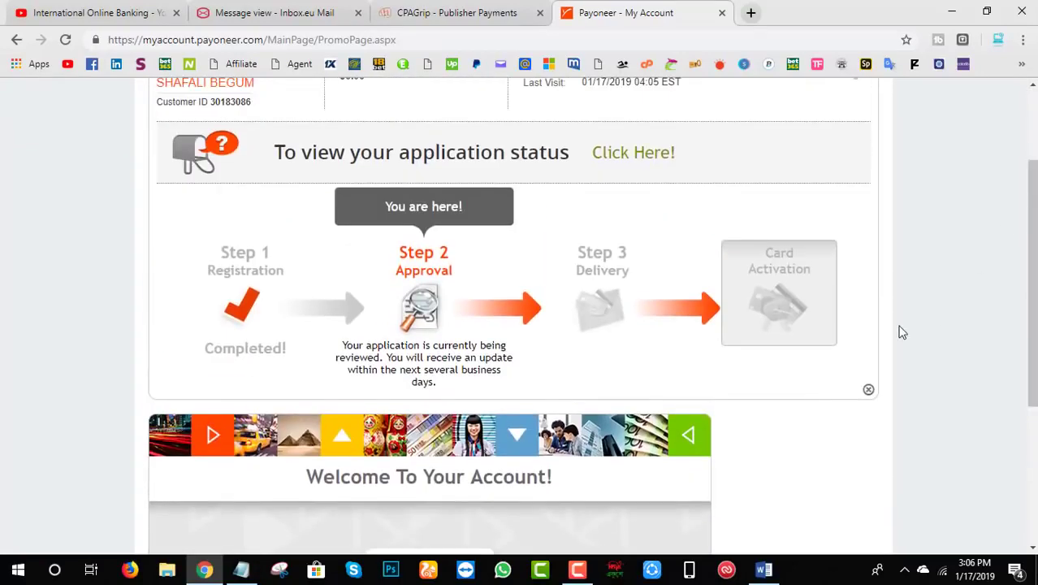
{"action": "scroll", "coordinate": [560, 361], "scroll_direction": "up", "scroll_amount": 1}
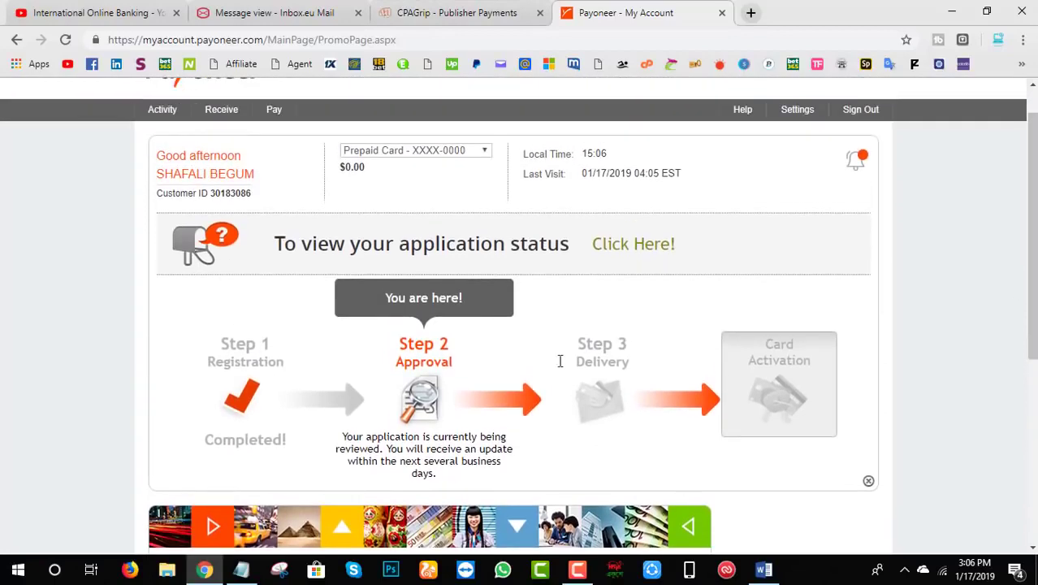